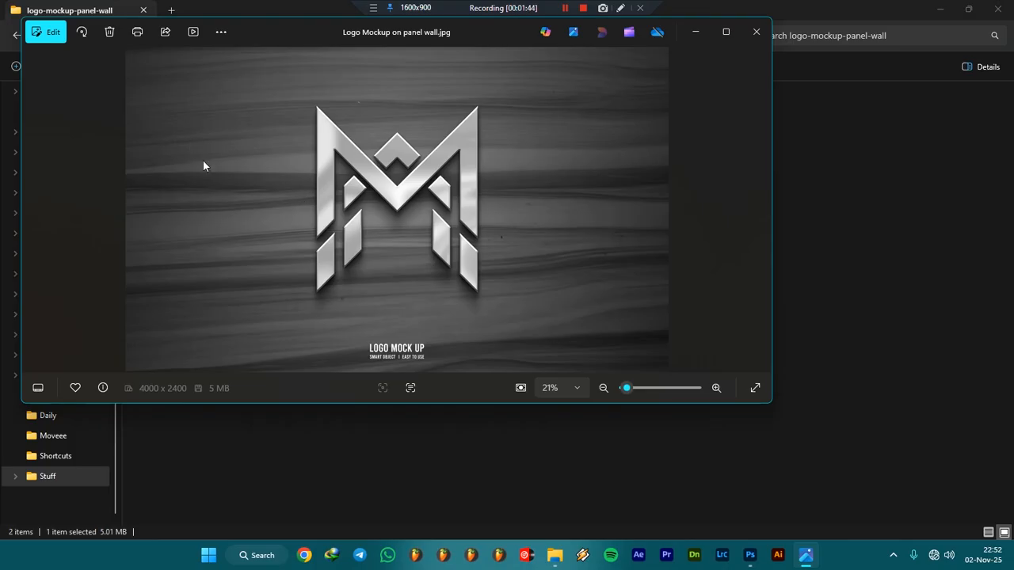
# - Search the computer for "still matah logos", open the Still Matah Logo's folder and enter its Squid Logo subfolder
pyautogui.click(698, 39)
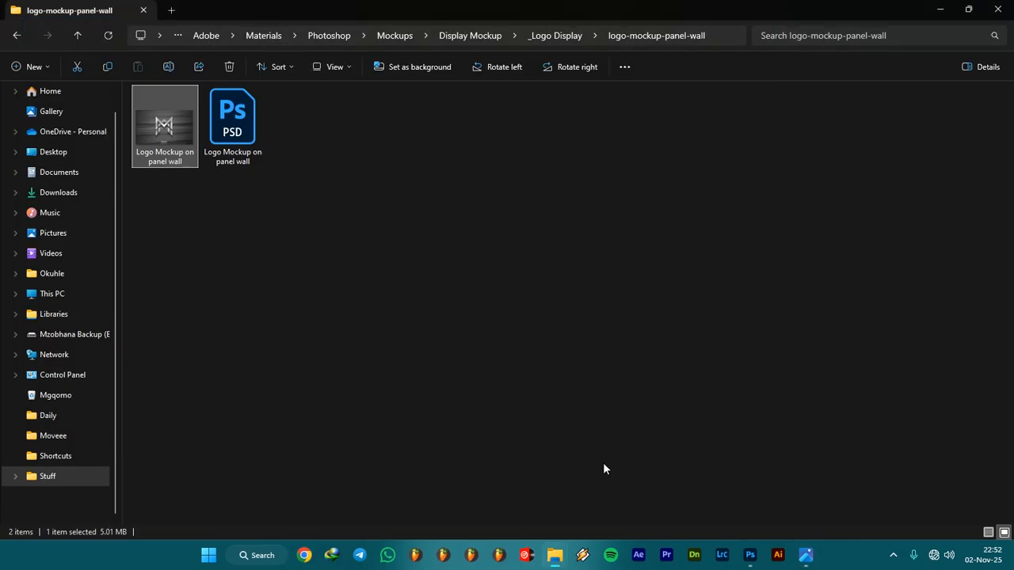
pyautogui.press('super')
pyautogui.write('still ')
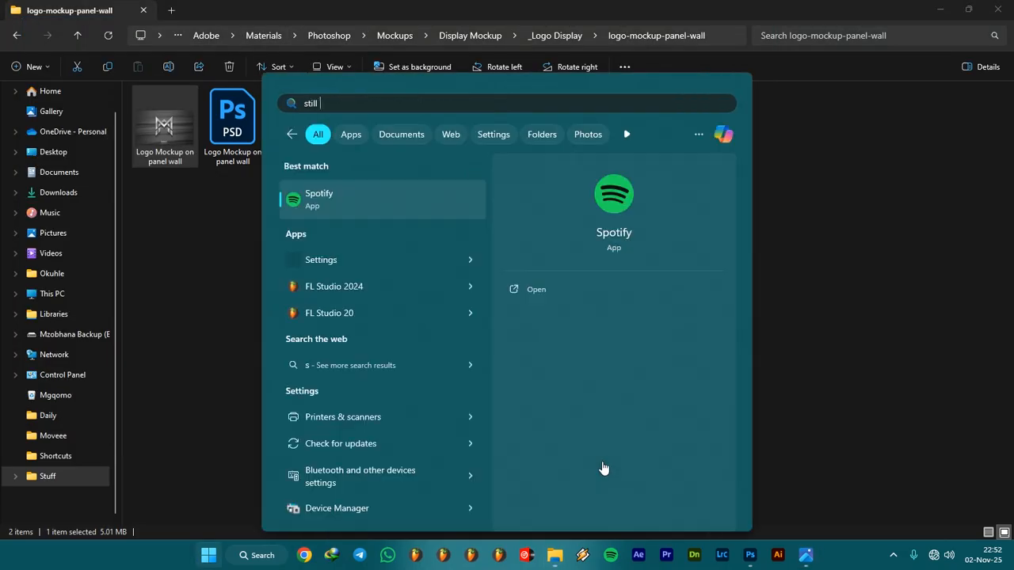
pyautogui.write('matah')
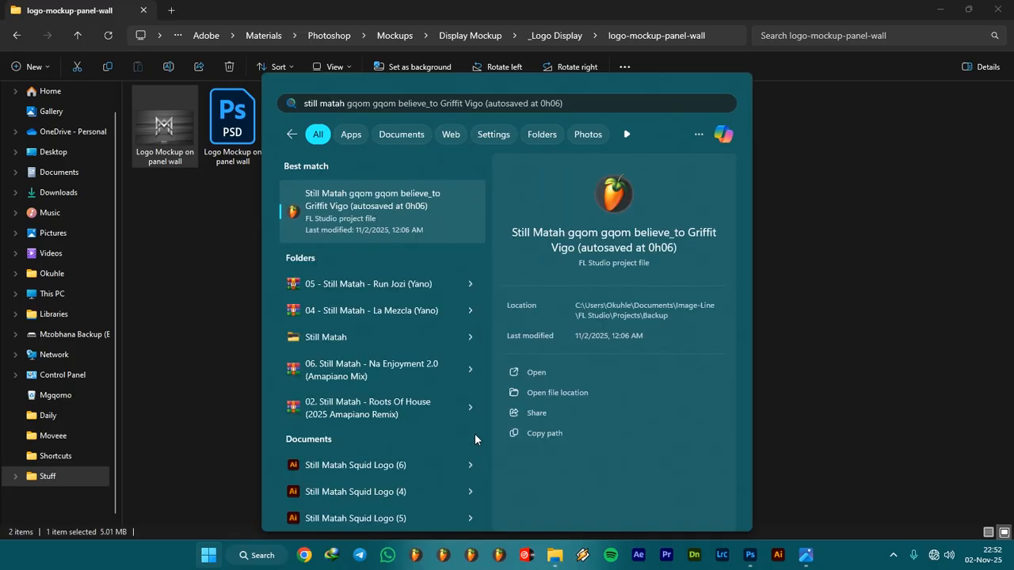
pyautogui.write('logos')
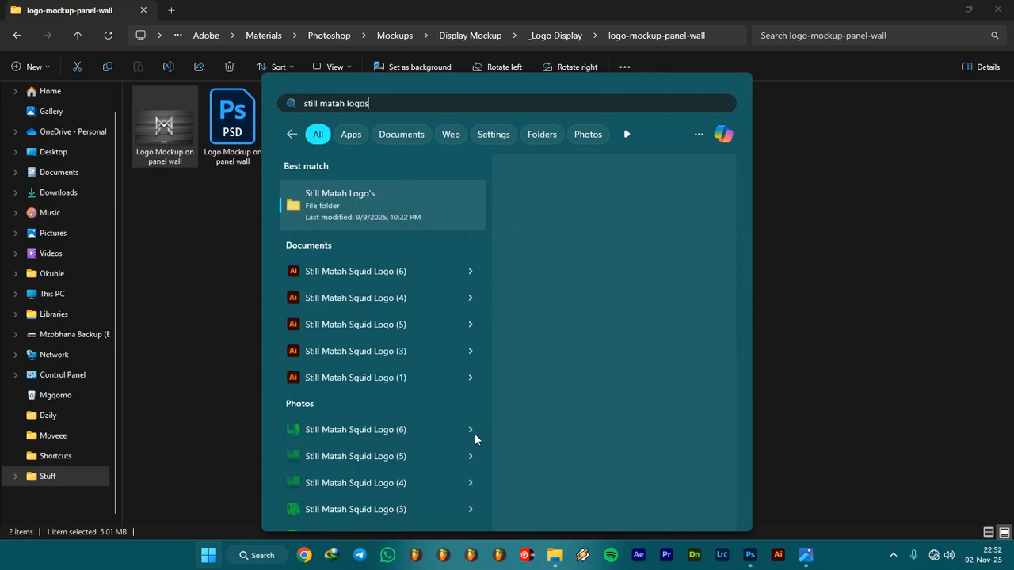
pyautogui.click(377, 196)
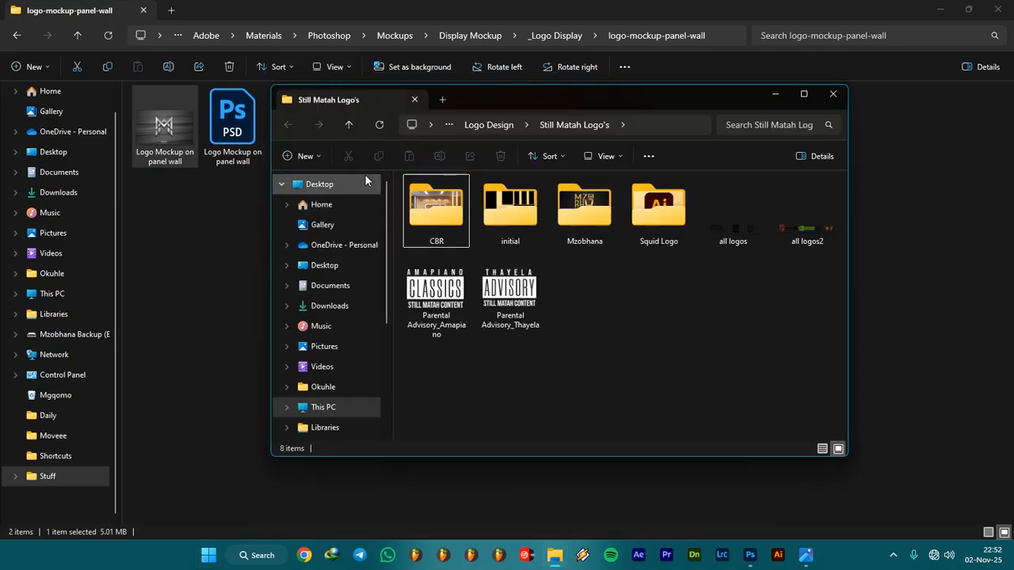
pyautogui.click(646, 221)
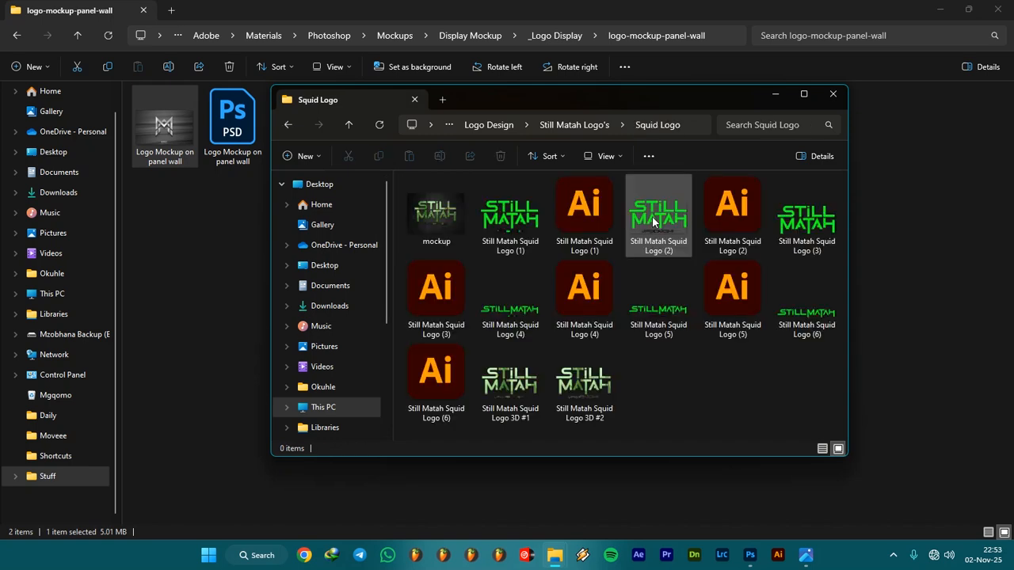
# - Compare mockup.jpg with Still Matah Squid Logo (1).png side by side, and close both images
pyautogui.click(467, 225)
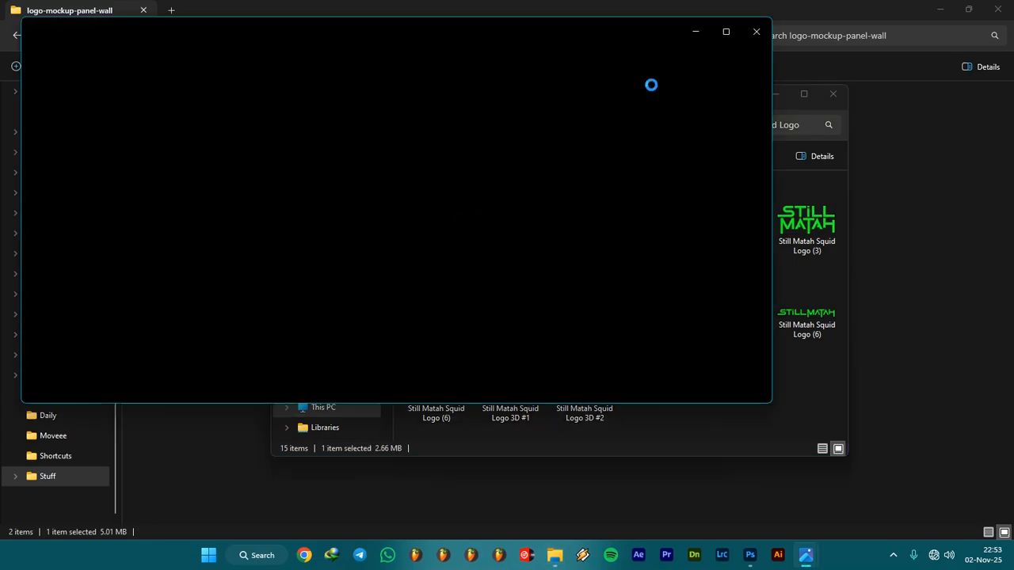
pyautogui.press('super+Left')
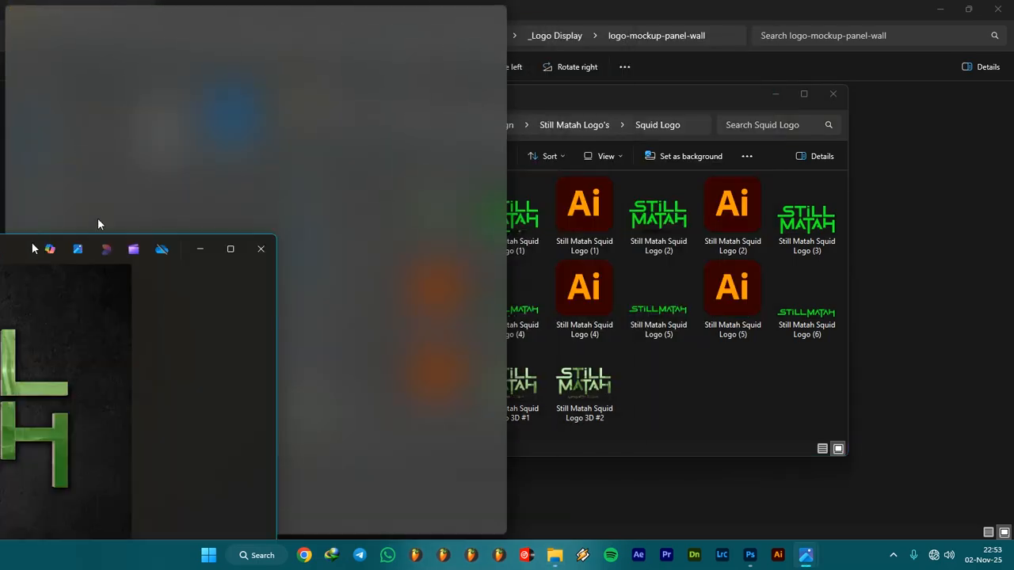
pyautogui.click(638, 119)
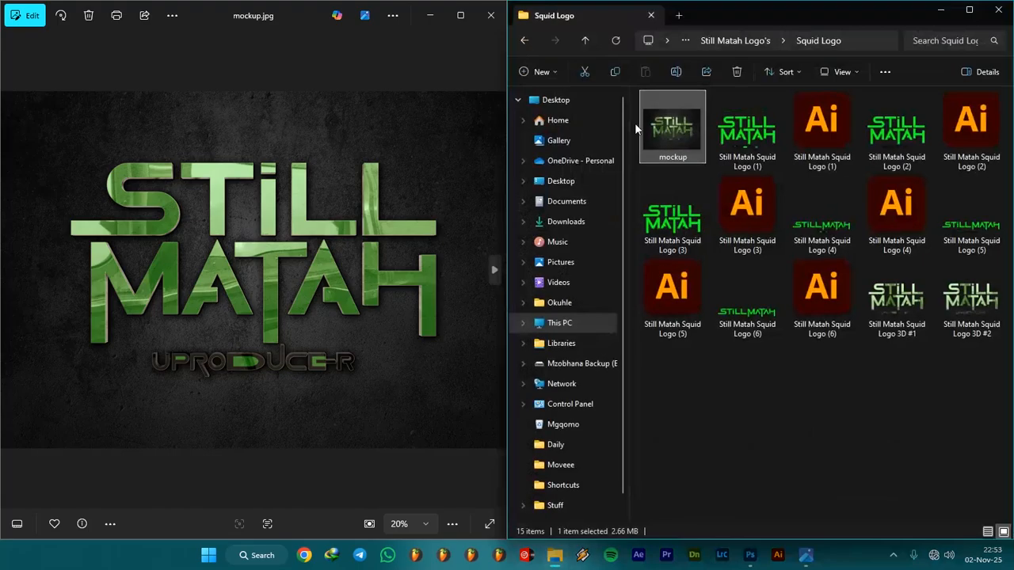
pyautogui.click(760, 143)
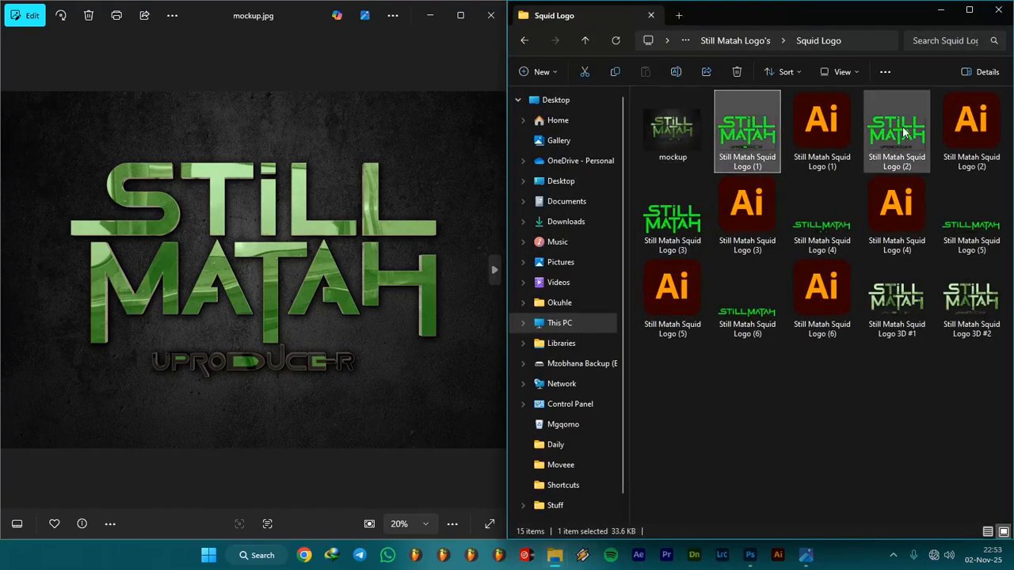
pyautogui.doubleClick(746, 144)
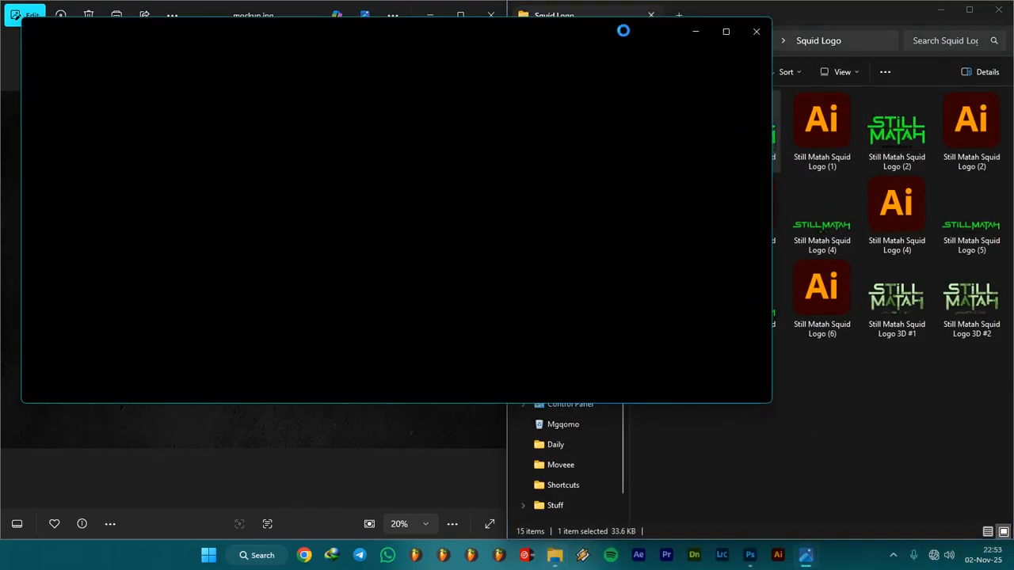
pyautogui.moveTo(296, 34); pyautogui.dragTo(1010, 325)
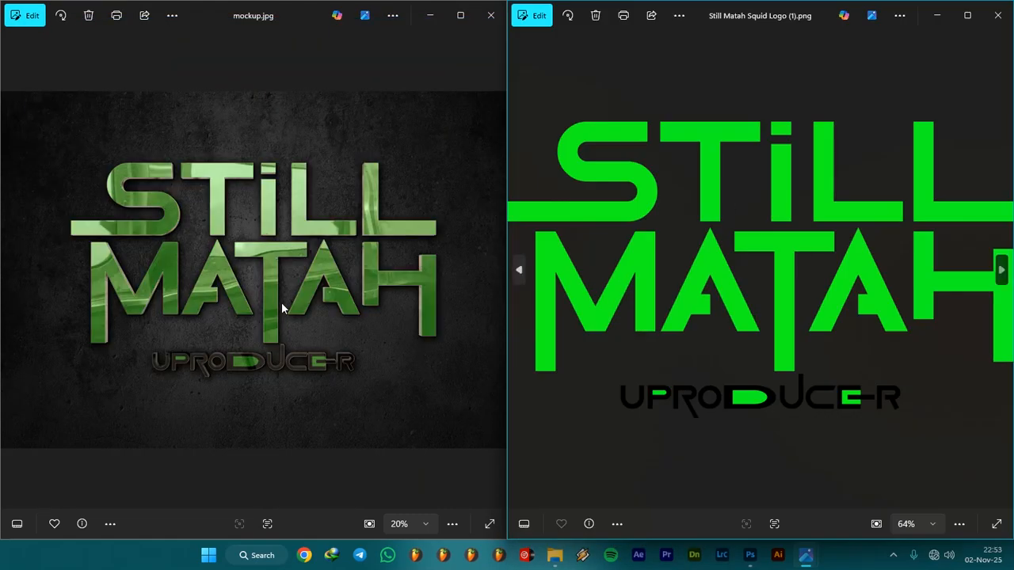
pyautogui.click(997, 15)
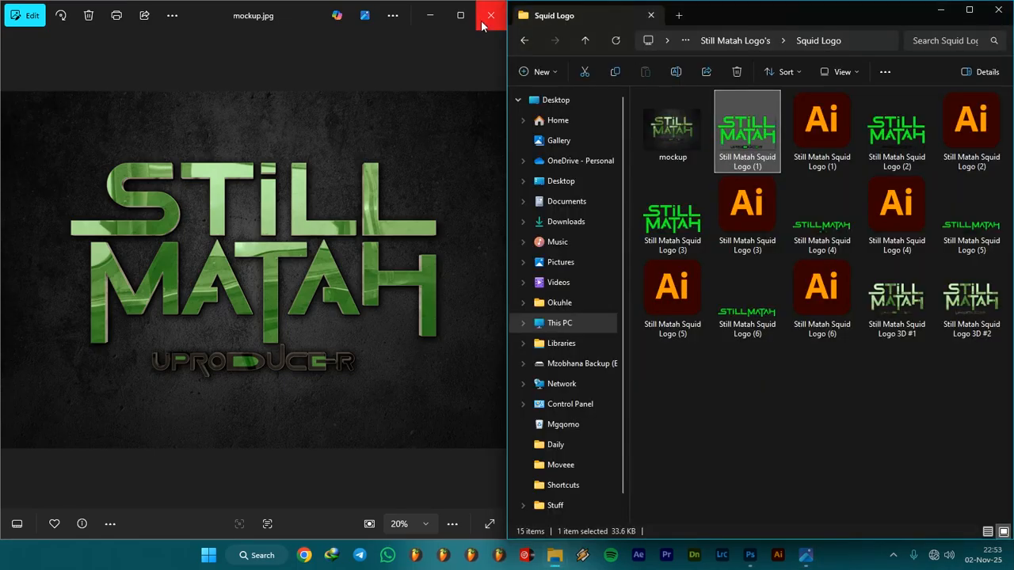
pyautogui.click(491, 15)
# - View the image Still Matah Squid Logo 3D #1.png and close it
pyautogui.click(918, 314)
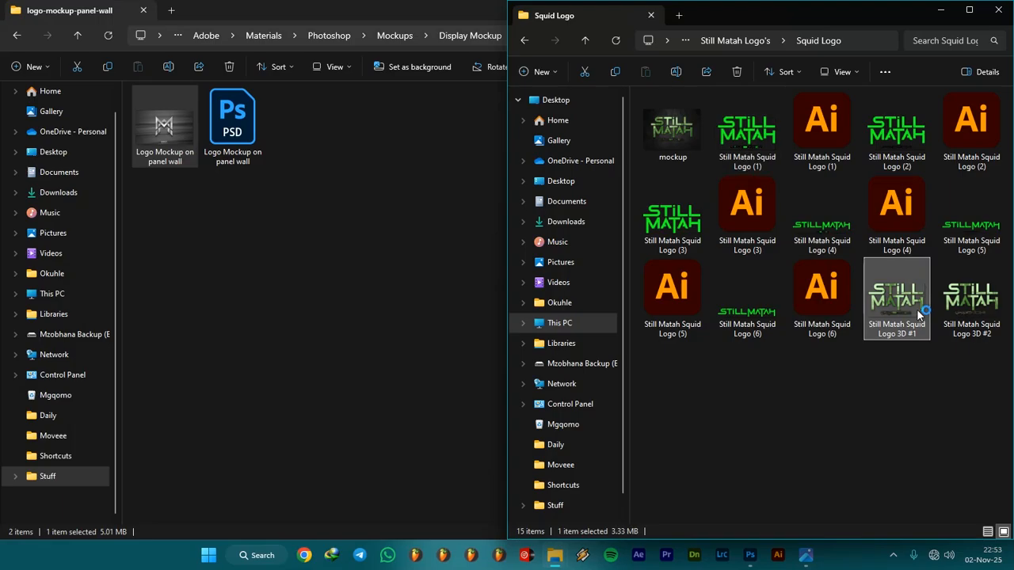
pyautogui.doubleClick(918, 315)
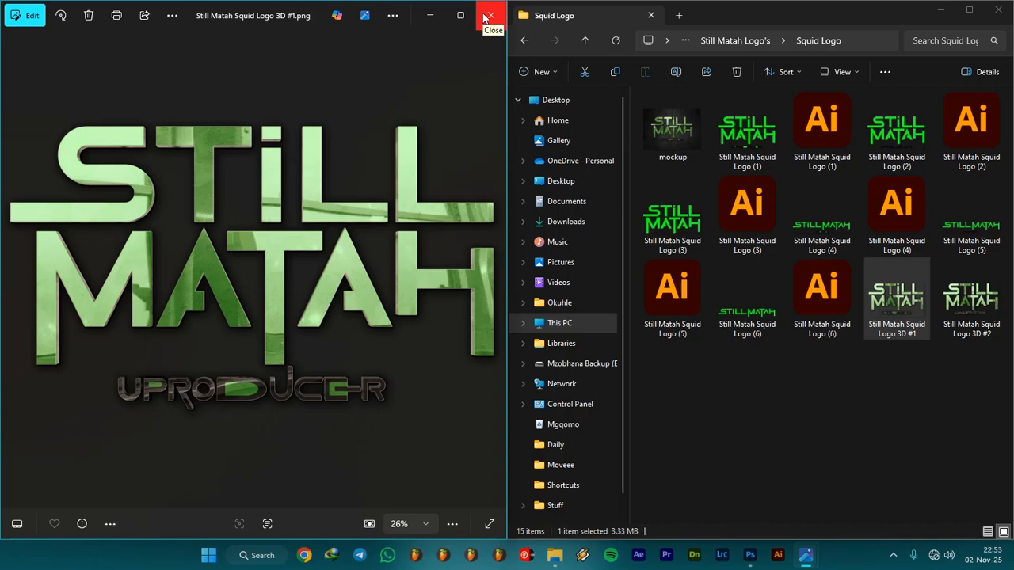
pyautogui.click(487, 16)
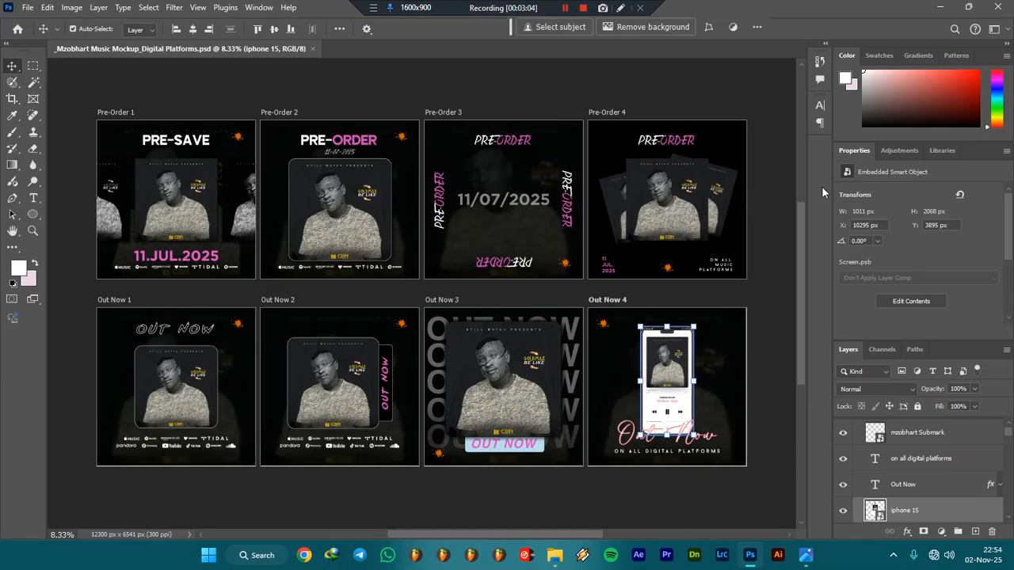
# - Switch to Photoshop and select the central cover artwork's smart object on the Pre-Order 1 artboard
pyautogui.click(779, 154)
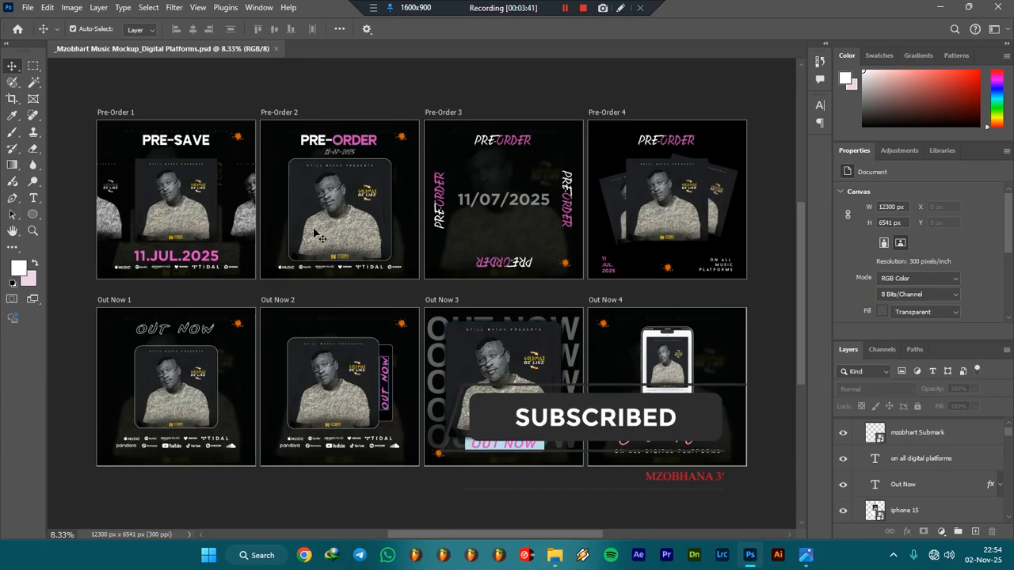
pyautogui.click(169, 208)
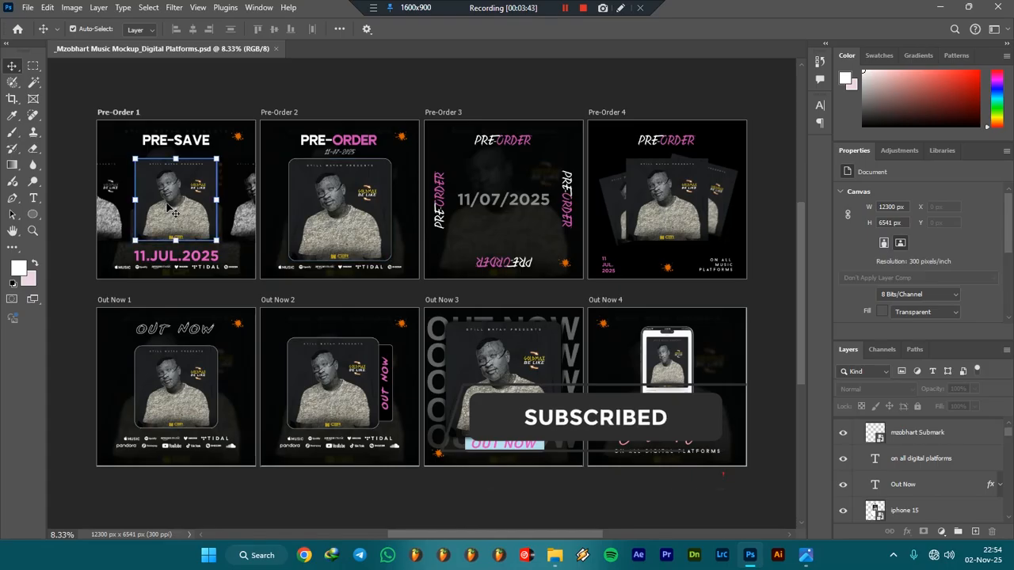
pyautogui.rightClick(169, 208)
pyautogui.click(150, 152)
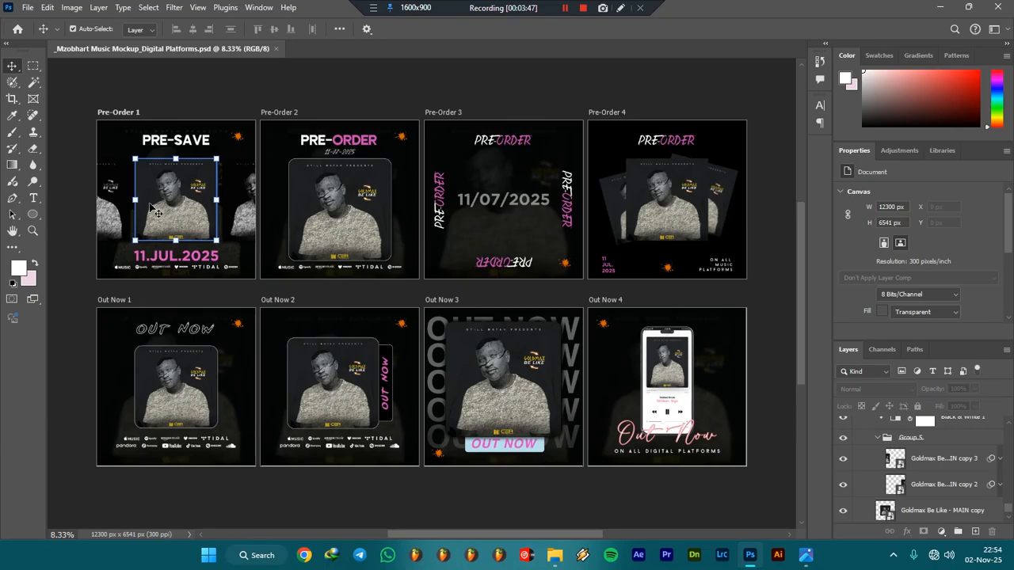
pyautogui.click(150, 207)
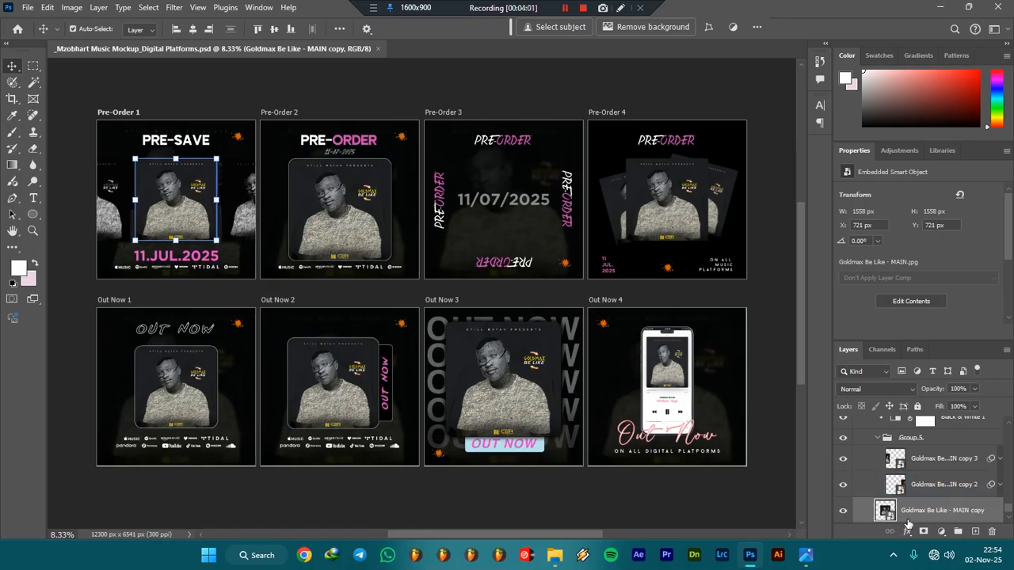
# - Unlock and expand the bg group beneath the cover layer of the Pre-Order 1 artboard
pyautogui.scroll(-1, 924, 510)
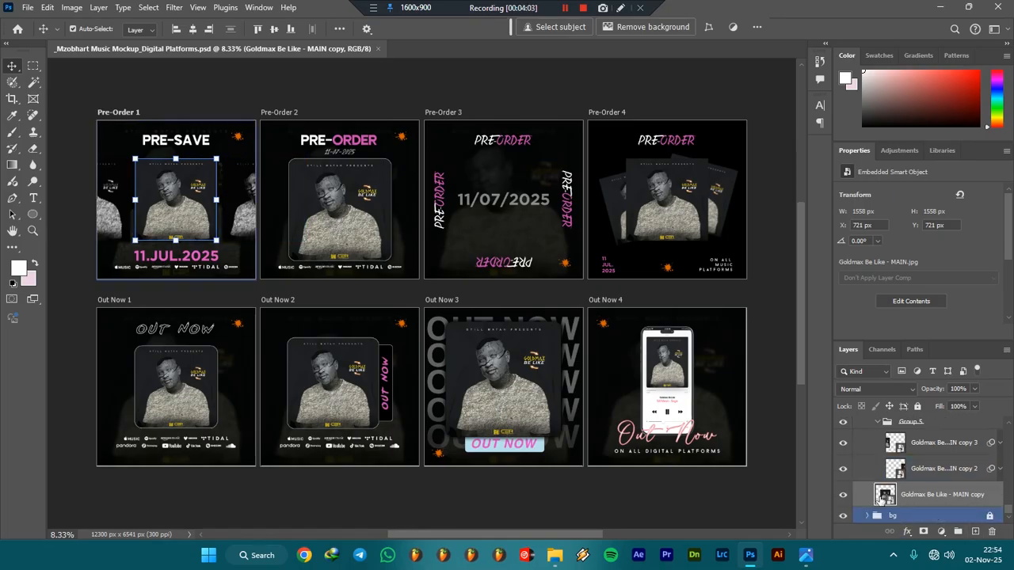
pyautogui.click(866, 515)
pyautogui.scroll(-3, 974, 516)
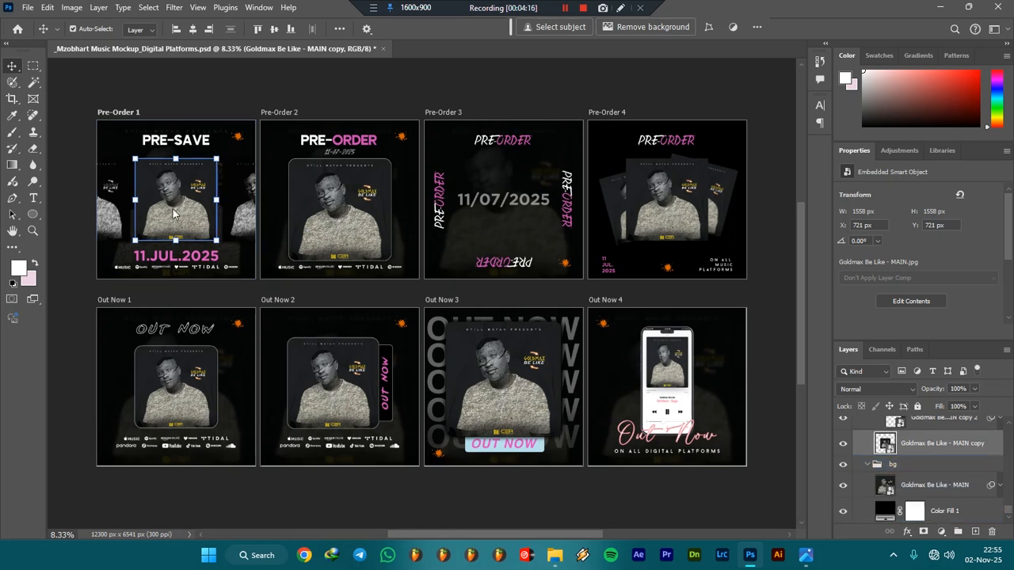
pyautogui.rightClick(930, 443)
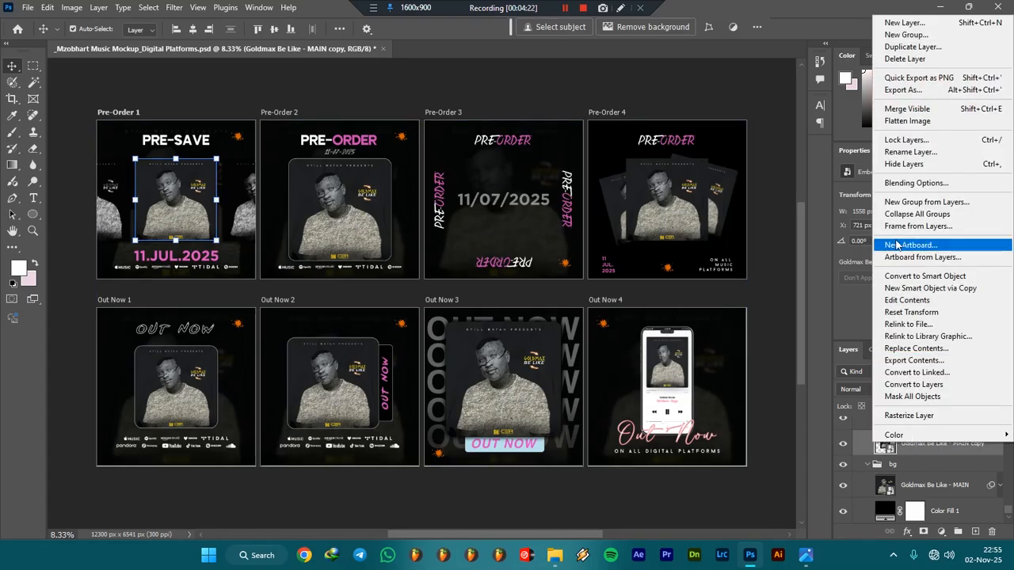
pyautogui.click(920, 351)
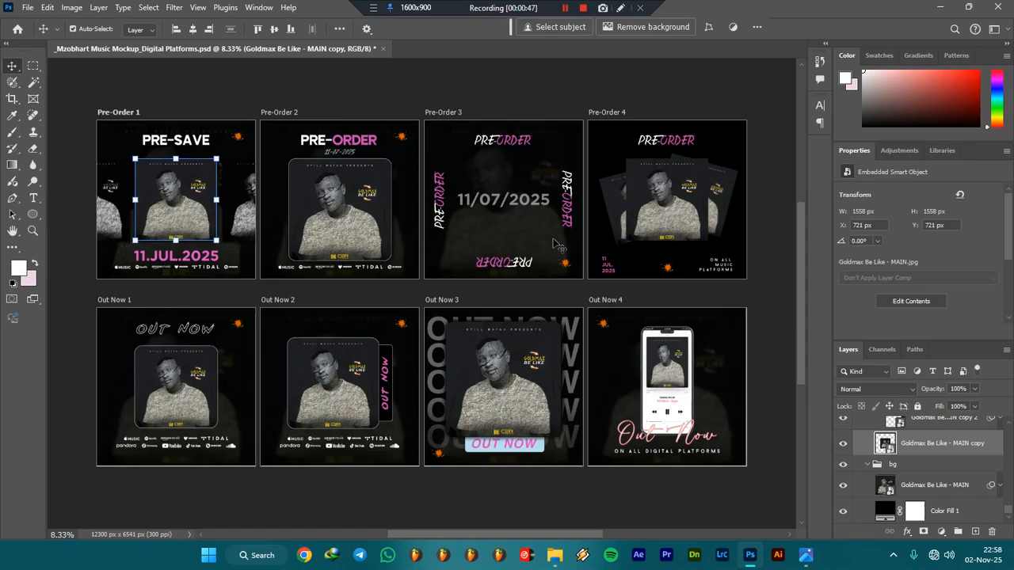
pyautogui.rightClick(929, 444)
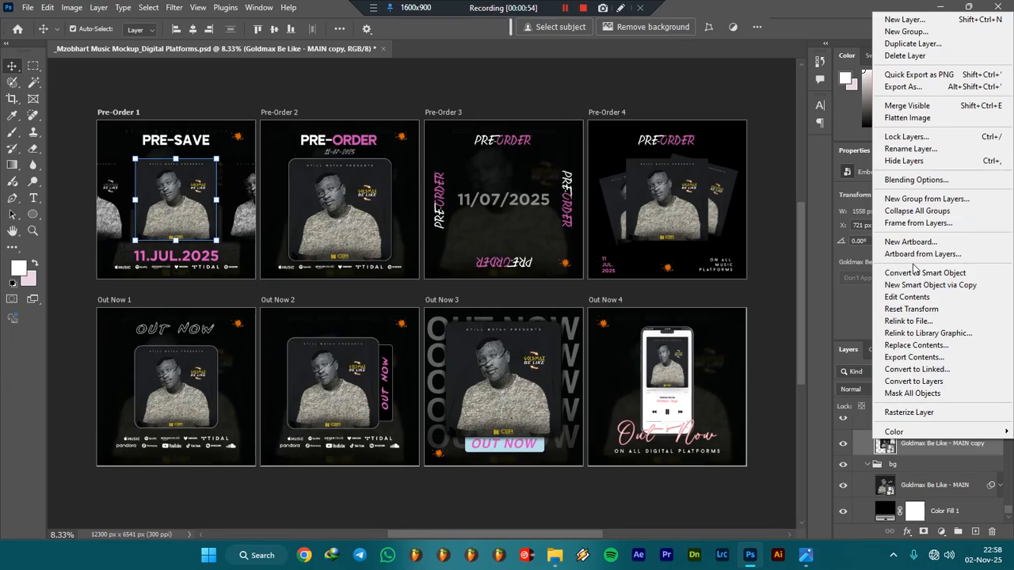
pyautogui.click(510, 381)
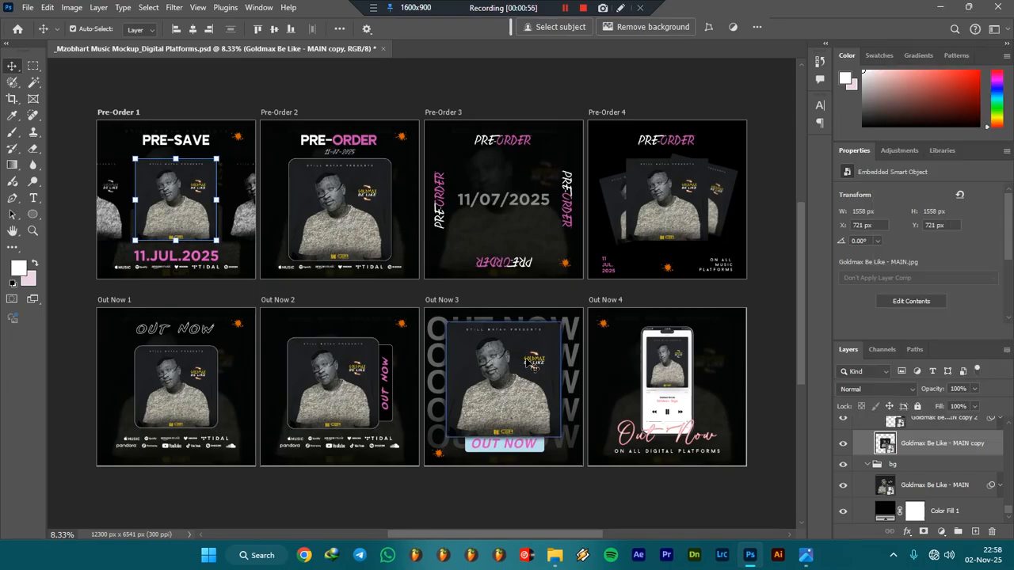
# - Replace the contents of the cover smart object on the Out Now 3 artboard with JUMANJI IN S.A.jpg
pyautogui.click(500, 381)
pyautogui.rightClick(940, 429)
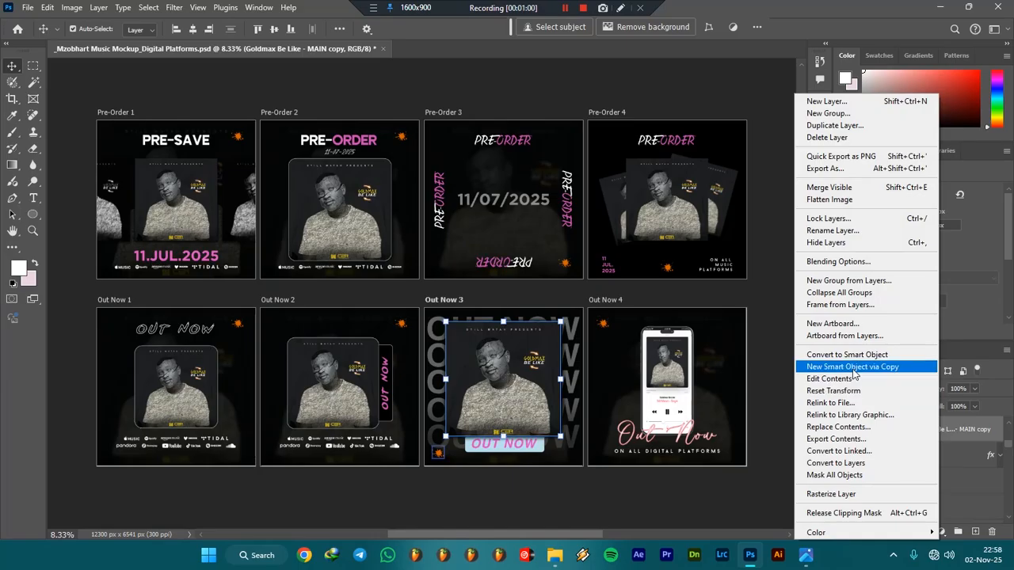
pyautogui.click(838, 426)
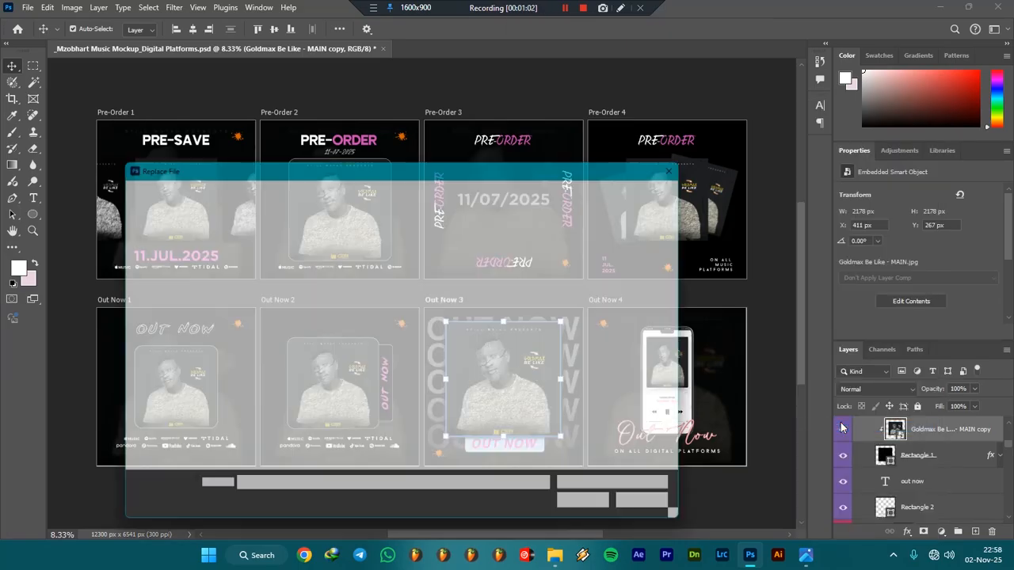
pyautogui.doubleClick(673, 204)
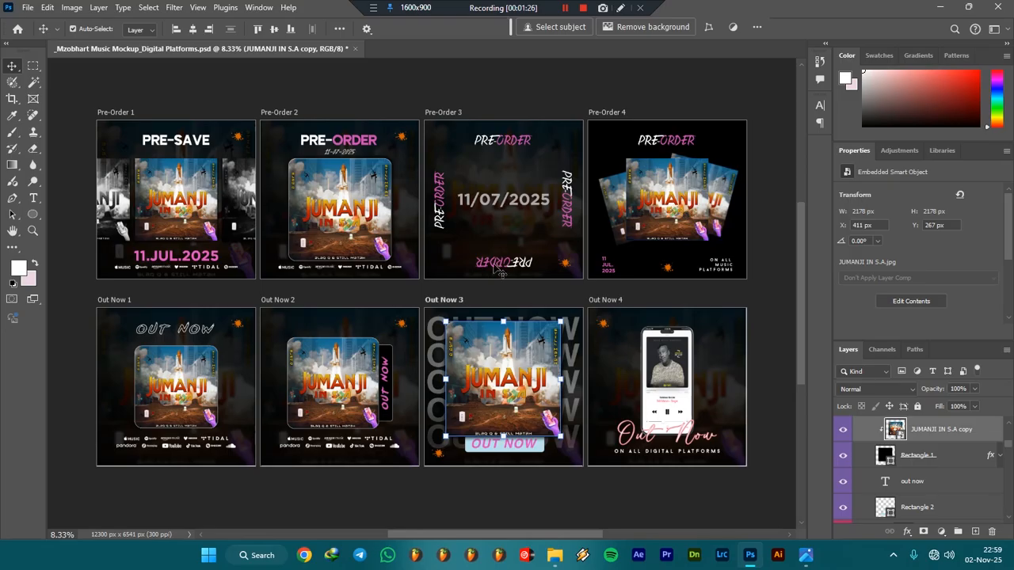
# - Hide the Out Now 3 cover layer and the Rectangle 1 shape it is clipped to, and show both again
pyautogui.moveTo(474, 531); pyautogui.dragTo(502, 525)
pyautogui.hscroll(4, 501, 524)
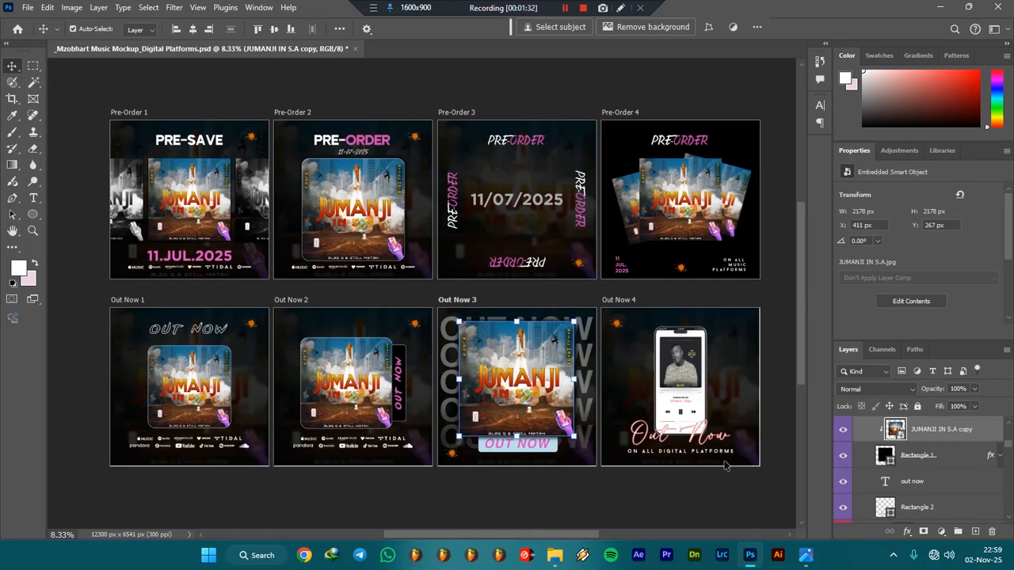
pyautogui.click(842, 431)
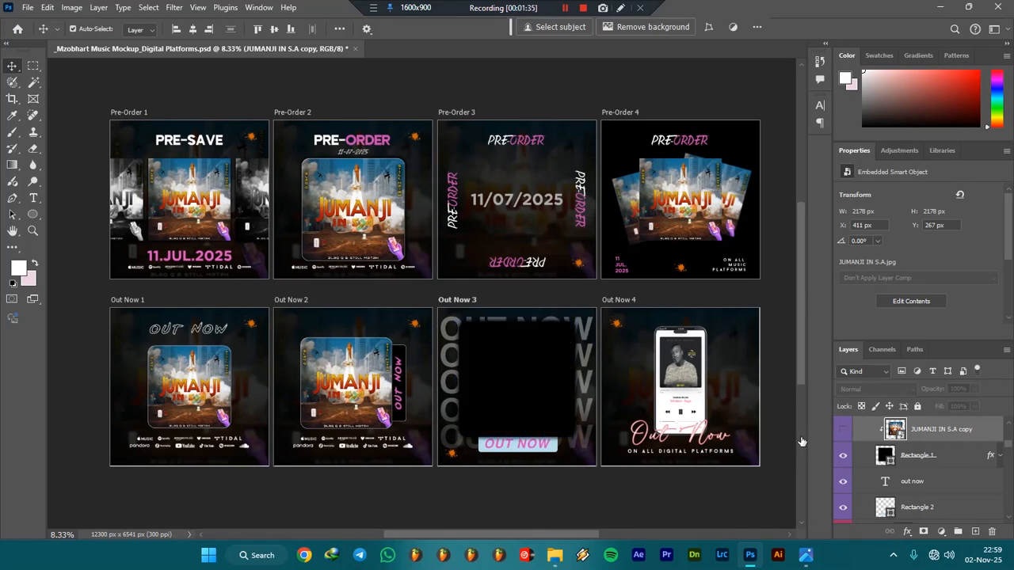
pyautogui.click(919, 455)
pyautogui.click(843, 455)
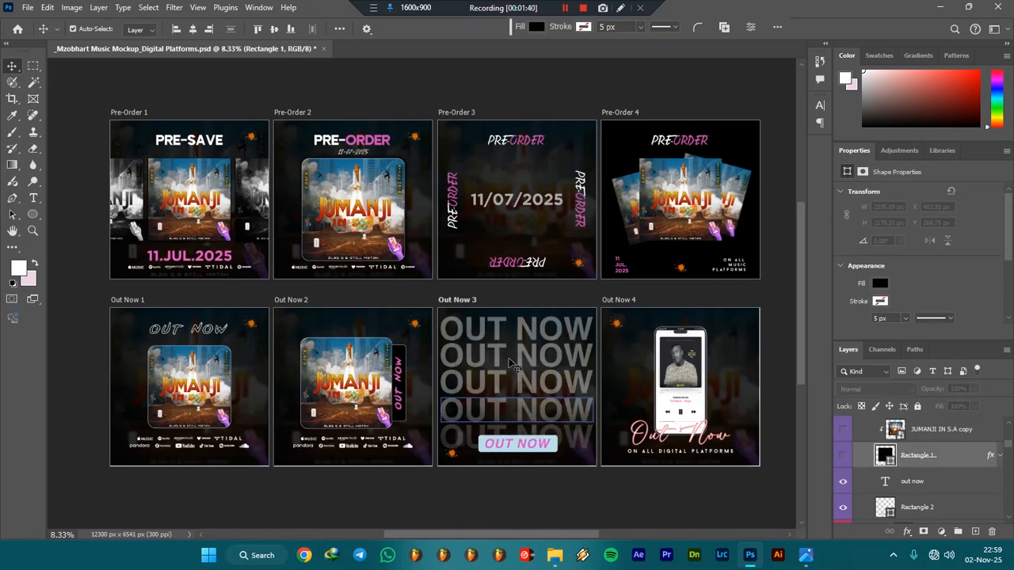
pyautogui.click(844, 430)
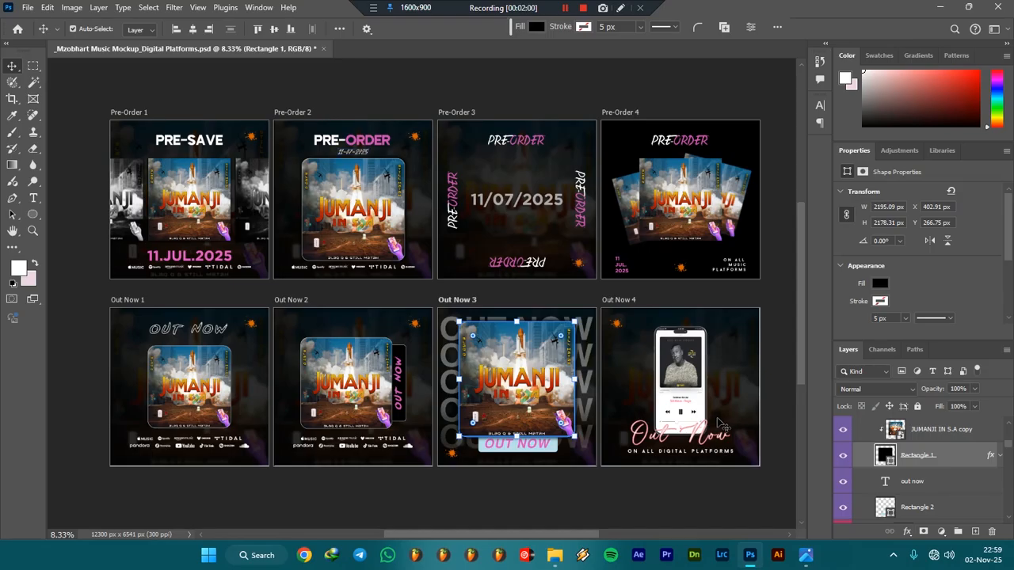
pyautogui.hotkey('shift', 'v')
pyautogui.click(628, 302)
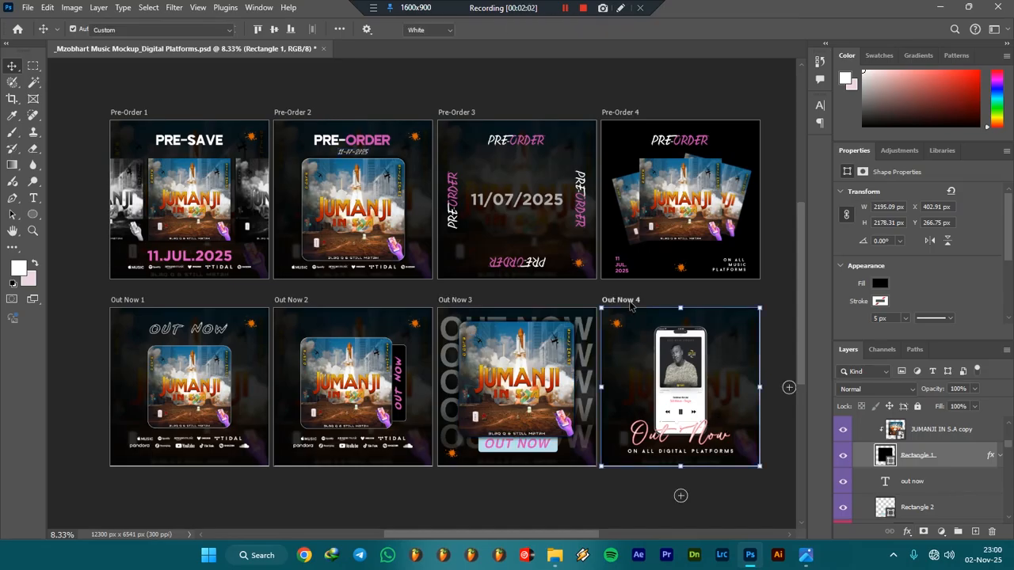
pyautogui.click(47, 7)
pyautogui.click(73, 84)
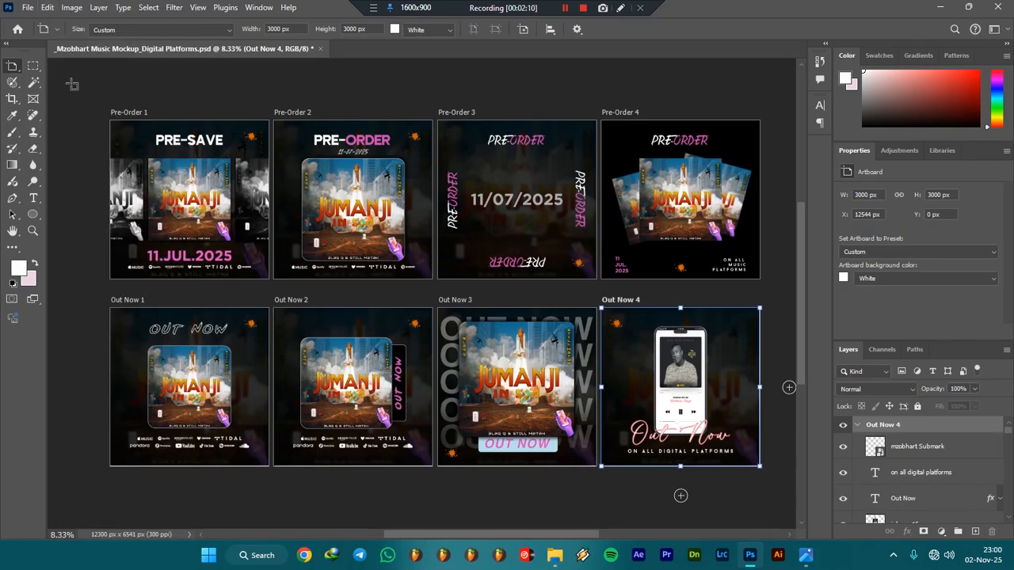
pyautogui.hotkey('shift', 'v')
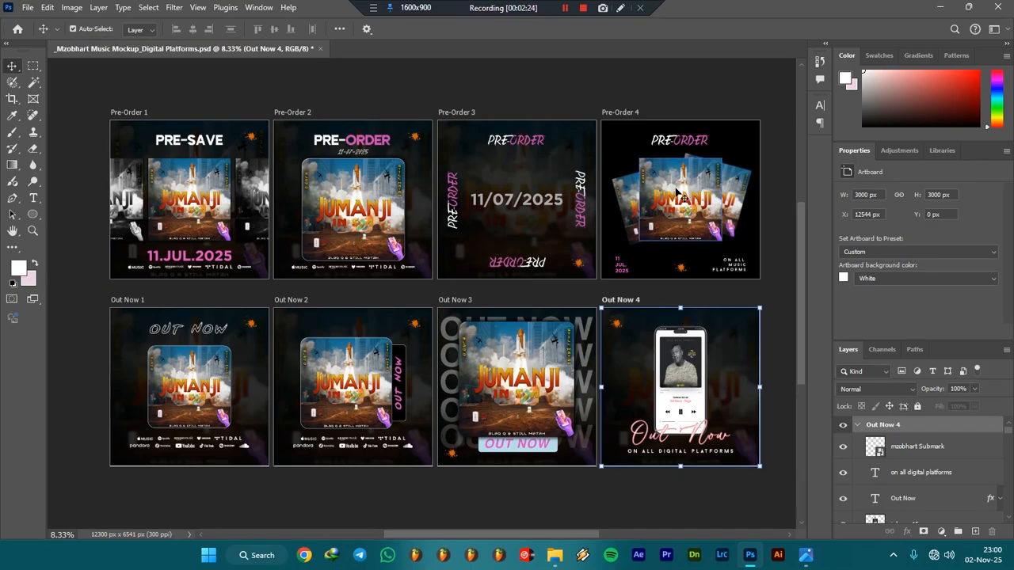
# - Replace the contents of the cover smart object on the Out Now 1 artboard with Summer Gqomoza EP - Main.jpg
pyautogui.click(183, 387)
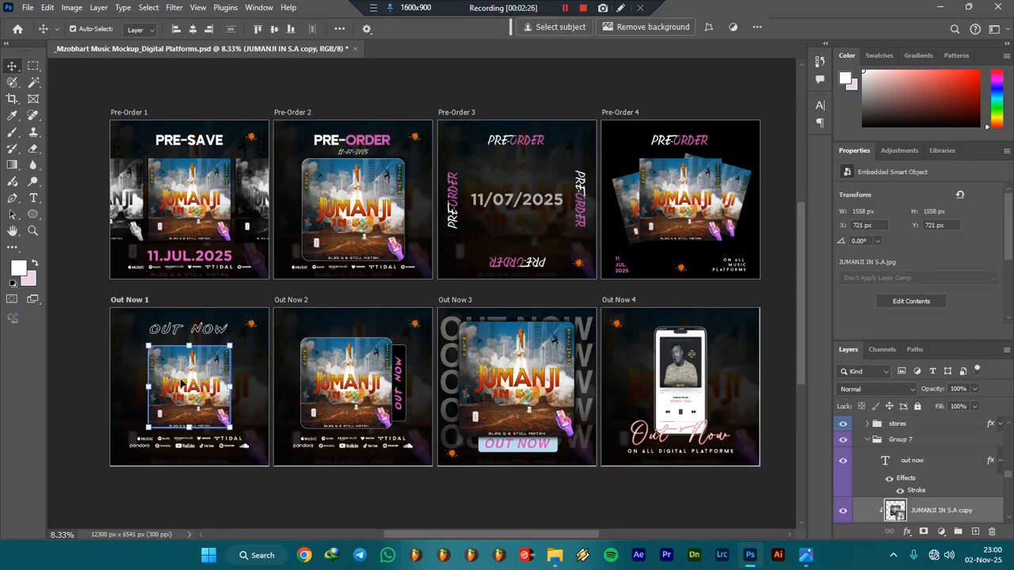
pyautogui.rightClick(922, 511)
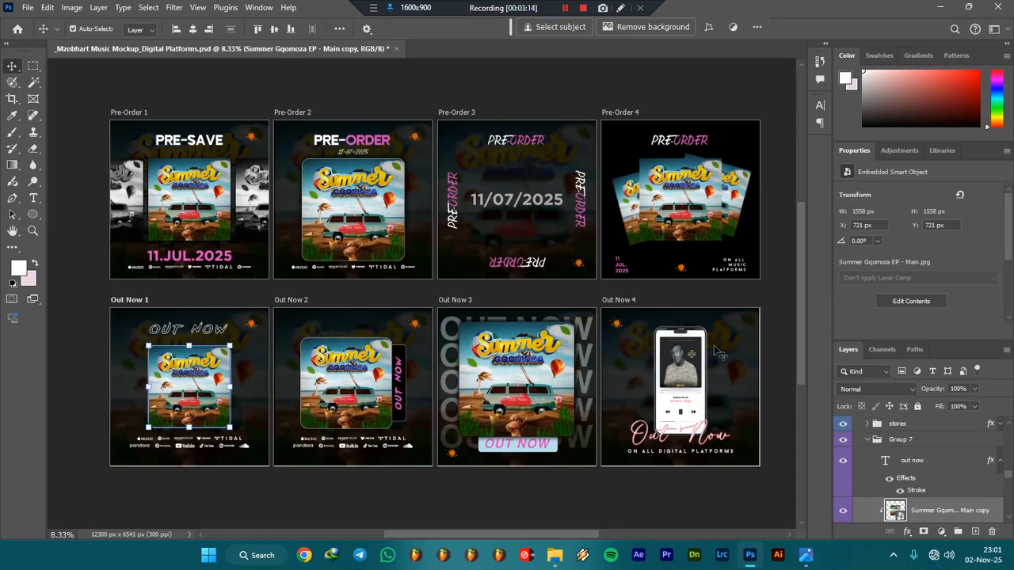
# - Switch to File Explorer and open the _Phone folder inside Mockups > Technology, showing its contents as large thumbnails
pyautogui.scroll(3, 758, 374)
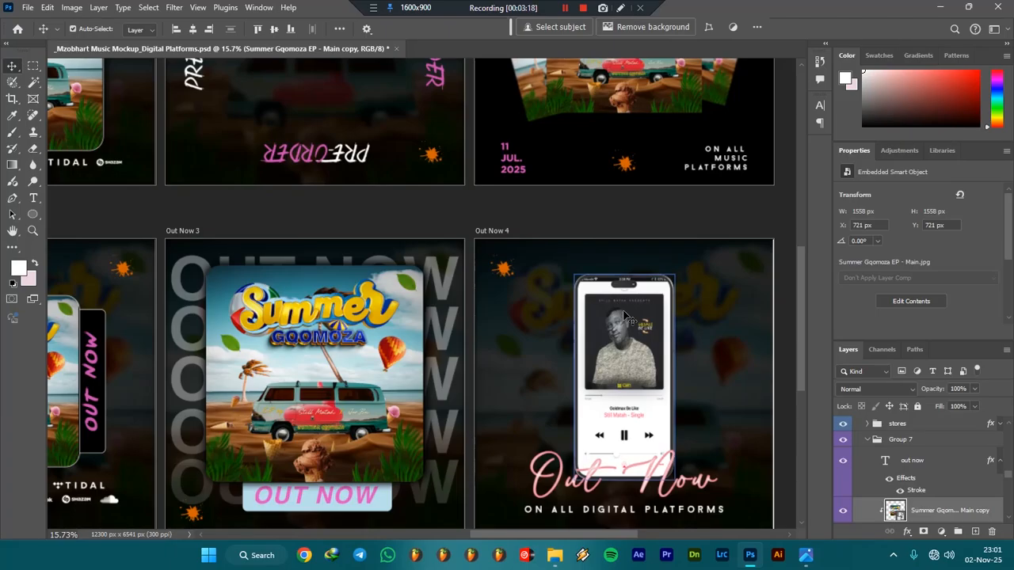
pyautogui.click(554, 555)
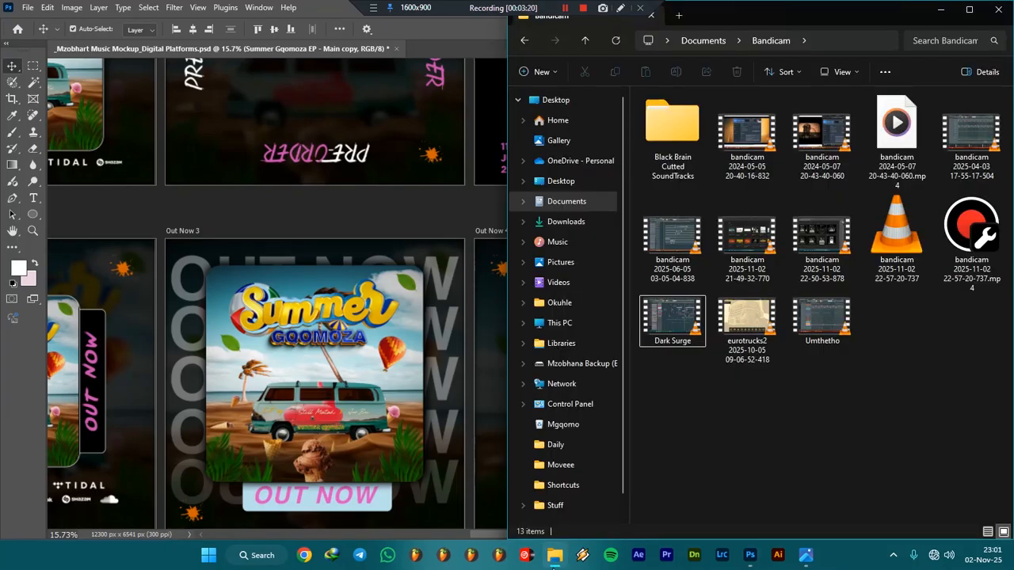
pyautogui.click(553, 554)
pyautogui.click(208, 555)
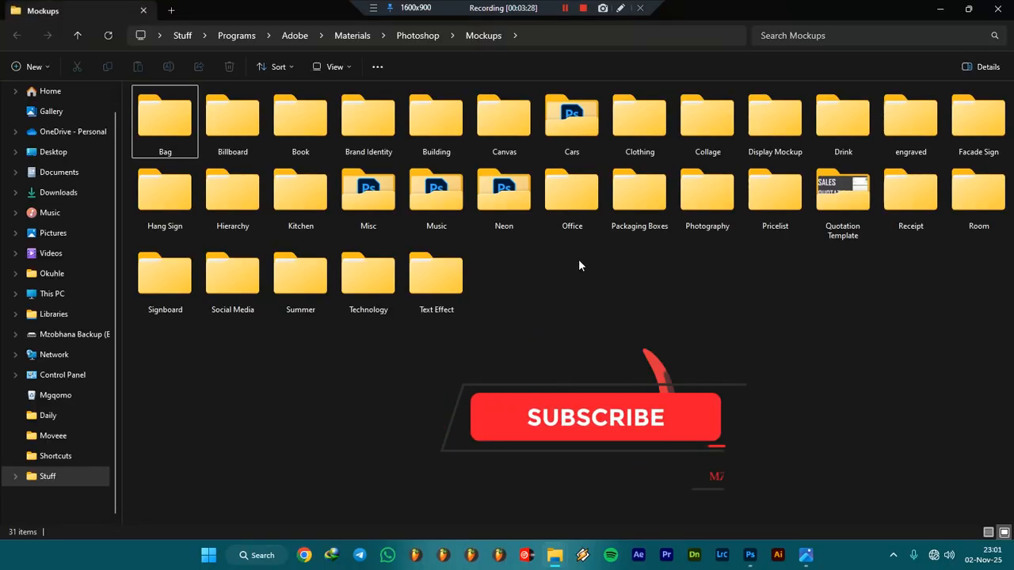
pyautogui.click(354, 295)
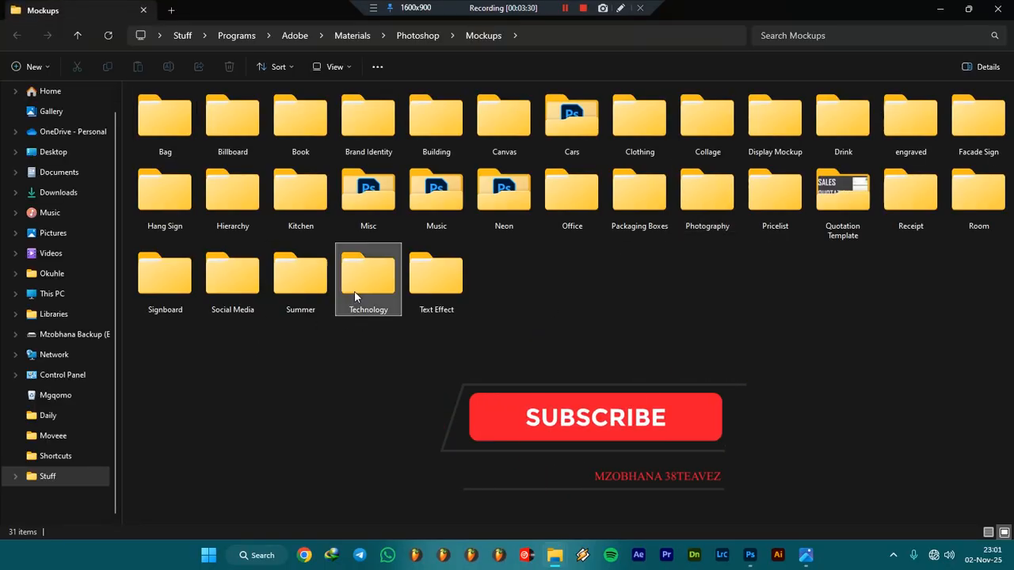
pyautogui.doubleClick(354, 294)
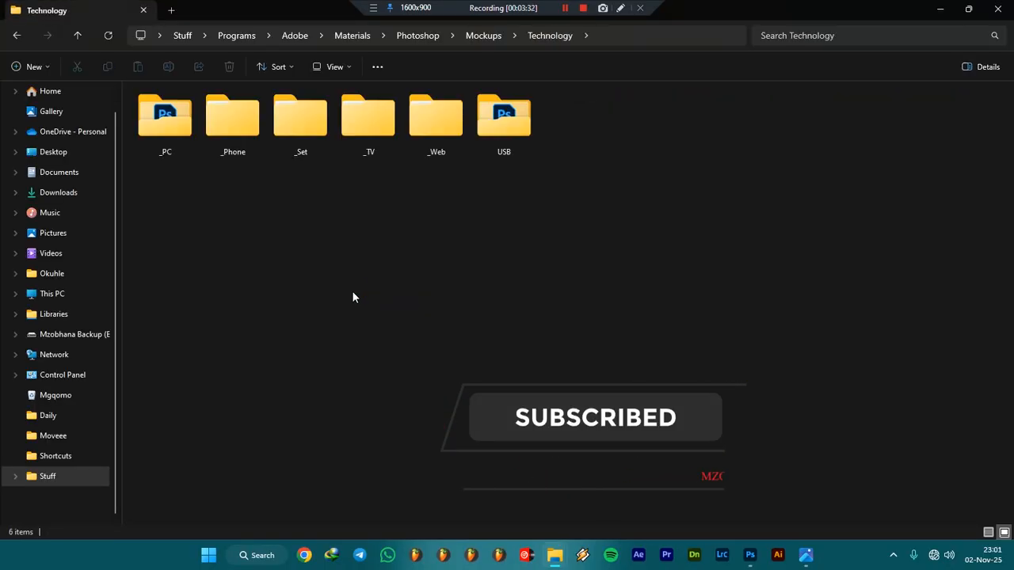
pyautogui.click(253, 115)
pyautogui.doubleClick(253, 115)
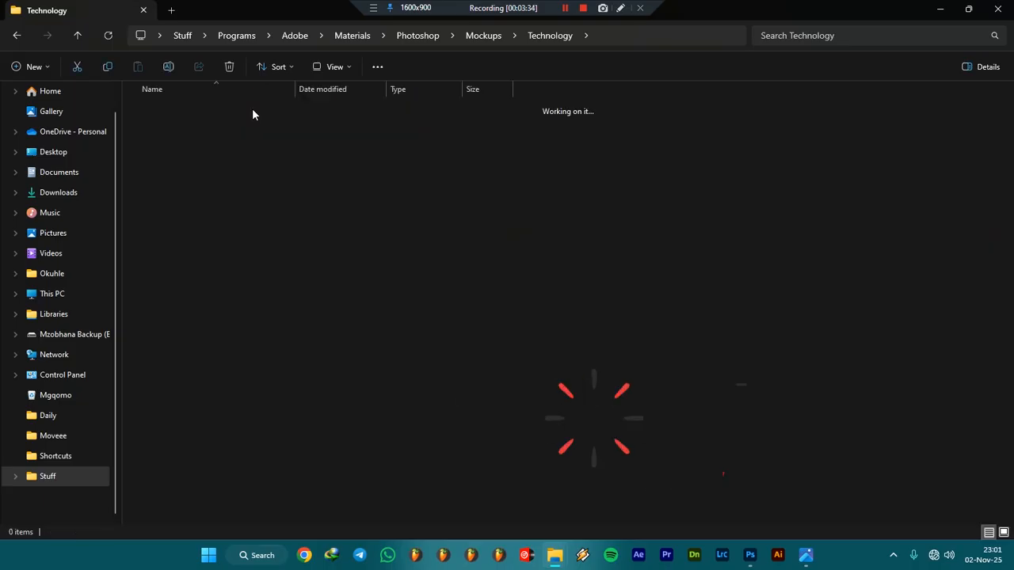
pyautogui.click(1001, 532)
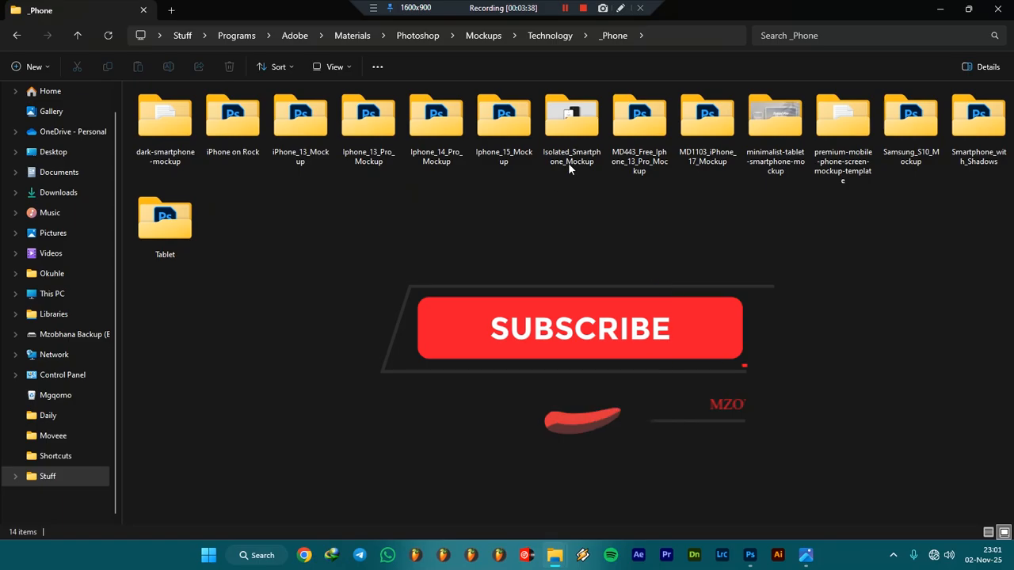
# - Look through the Isolated_Smartphone_Mockup and minimalist-tablet-smartphone-mockup folders and return to the _Phone folder
pyautogui.click(597, 145)
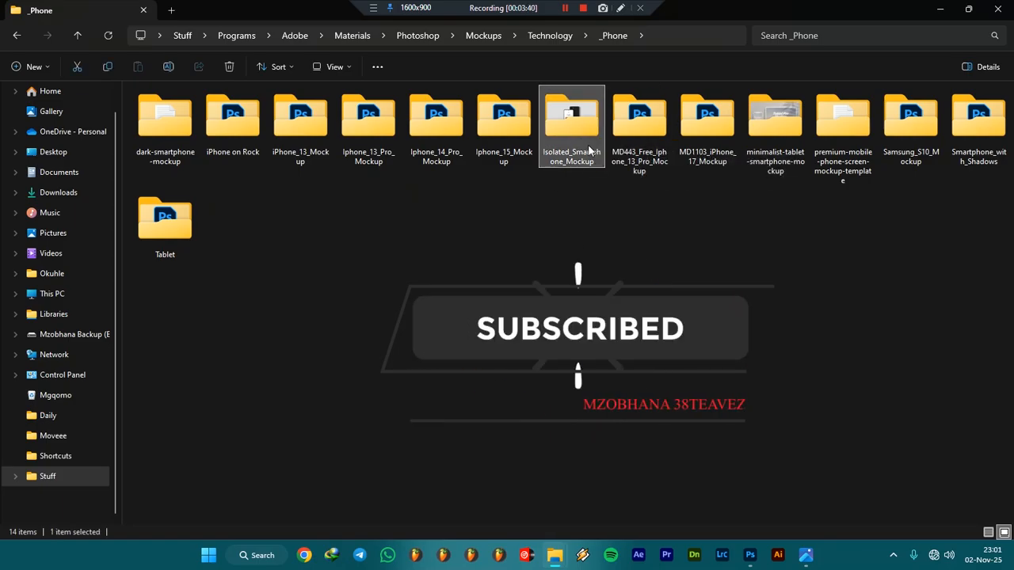
pyautogui.doubleClick(588, 144)
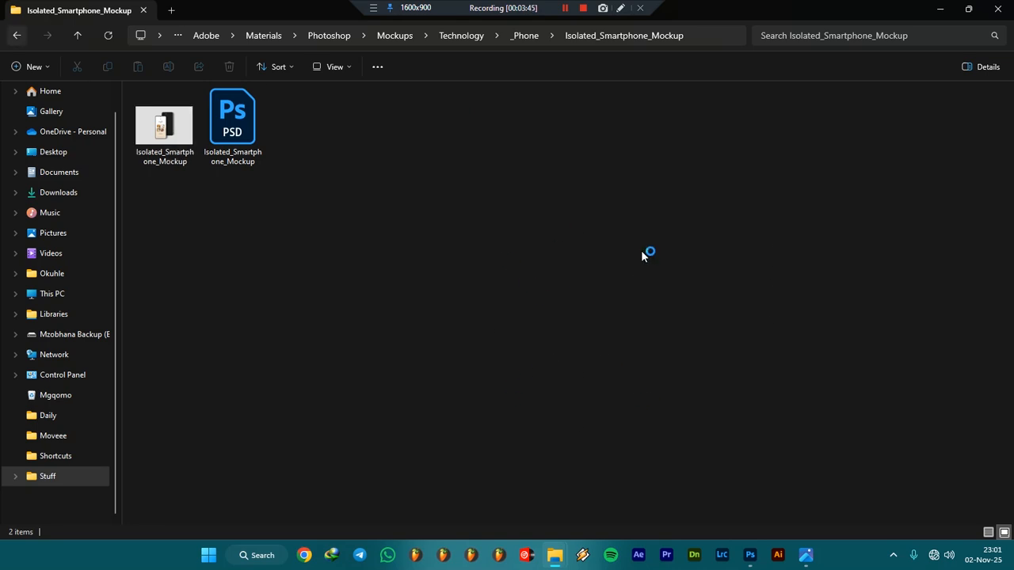
pyautogui.press('BackSpace')
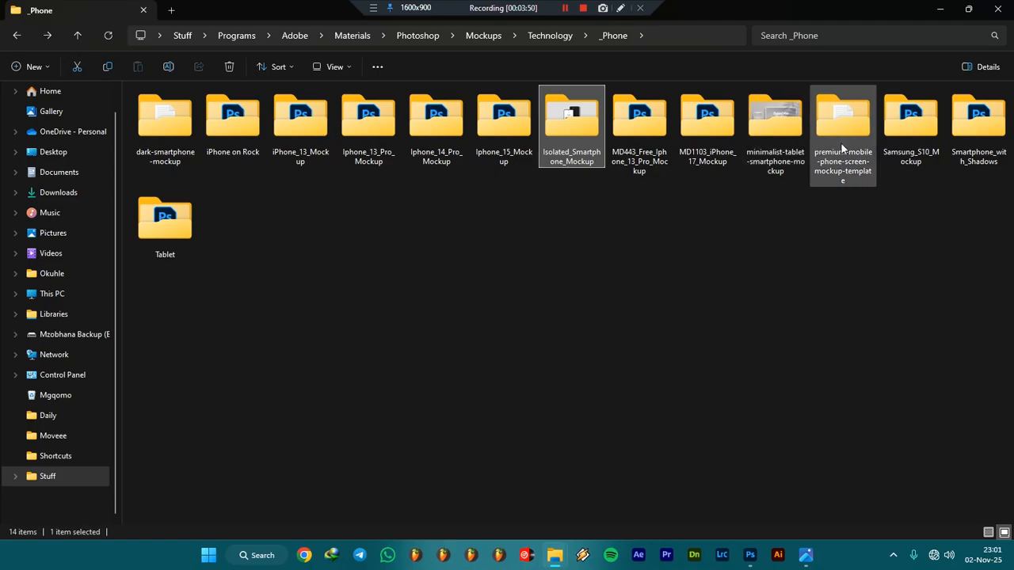
pyautogui.click(791, 129)
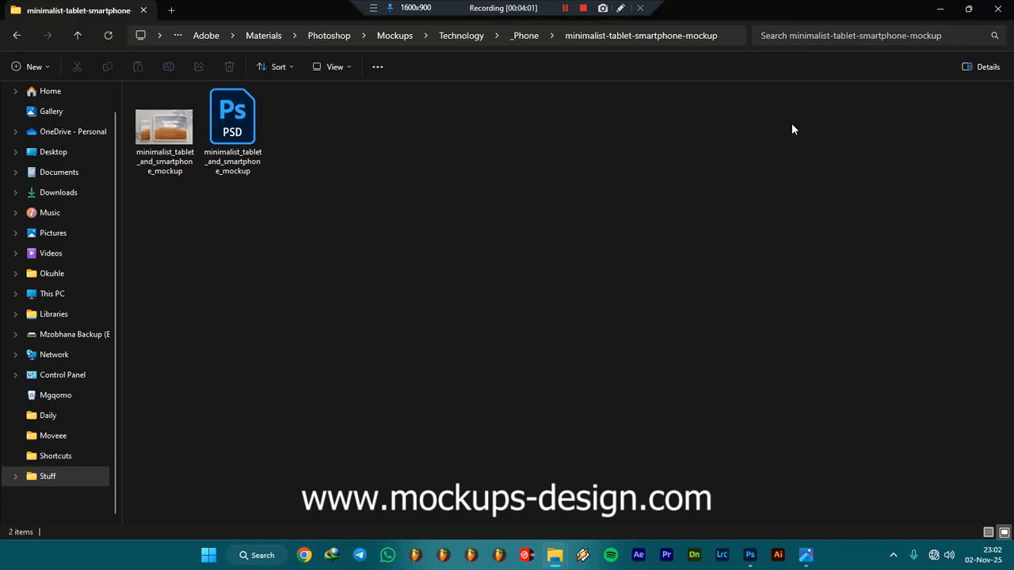
pyautogui.click(13, 38)
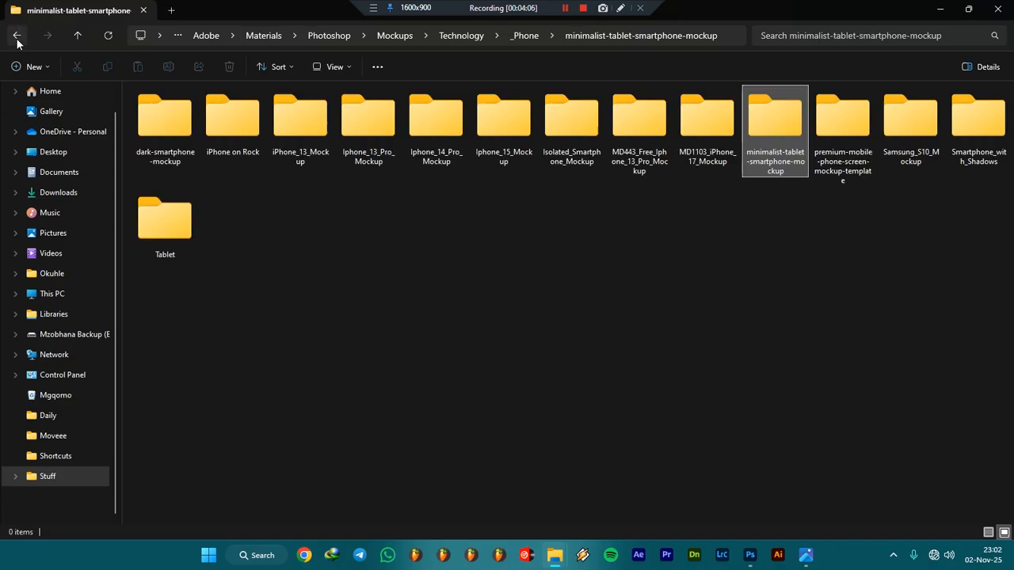
# - Open Free_iPhone_13_Mockup_4.psd from the iPhone_13_Mockup folder in Photoshop
pyautogui.click(243, 133)
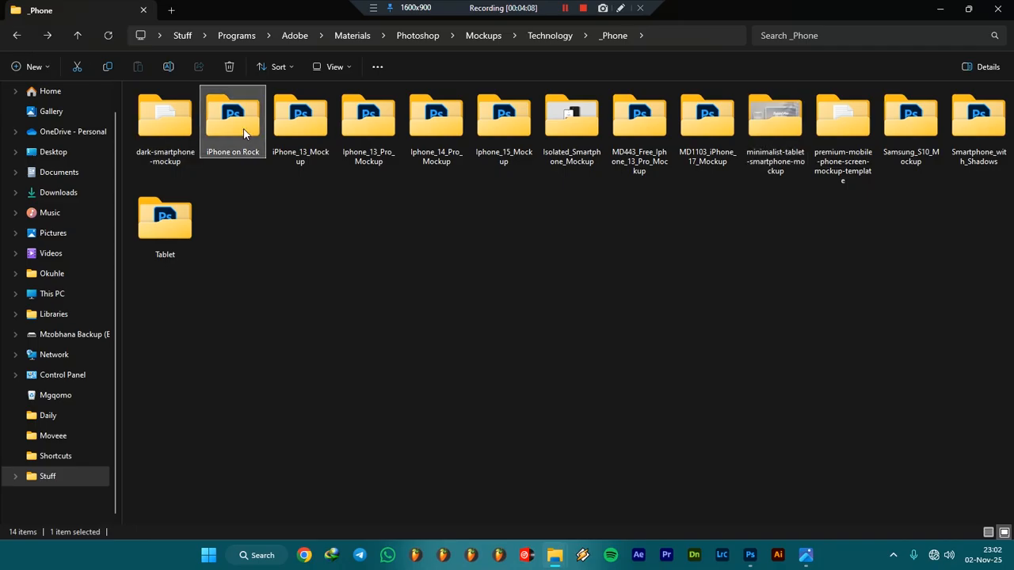
pyautogui.click(291, 141)
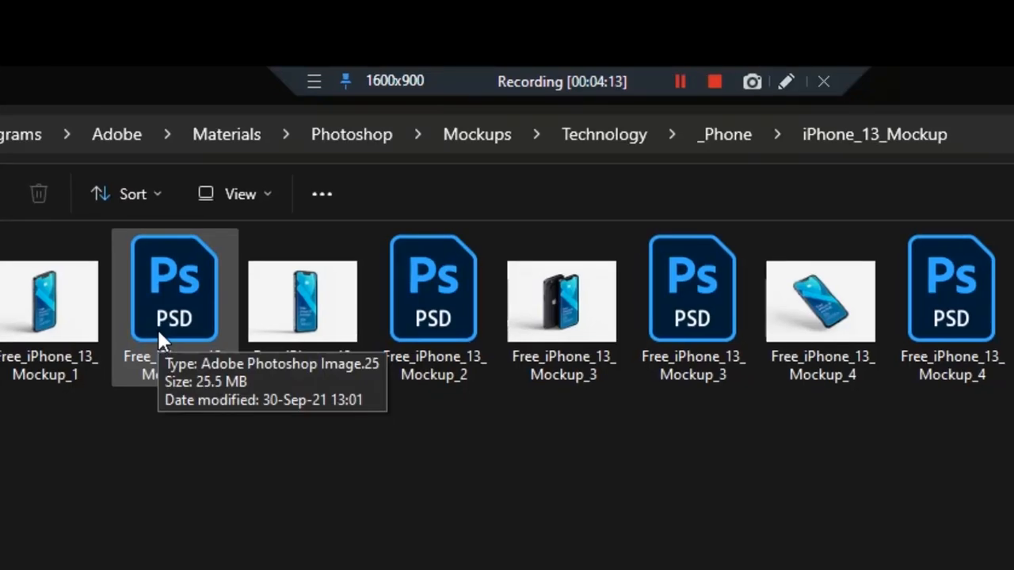
pyautogui.click(104, 332)
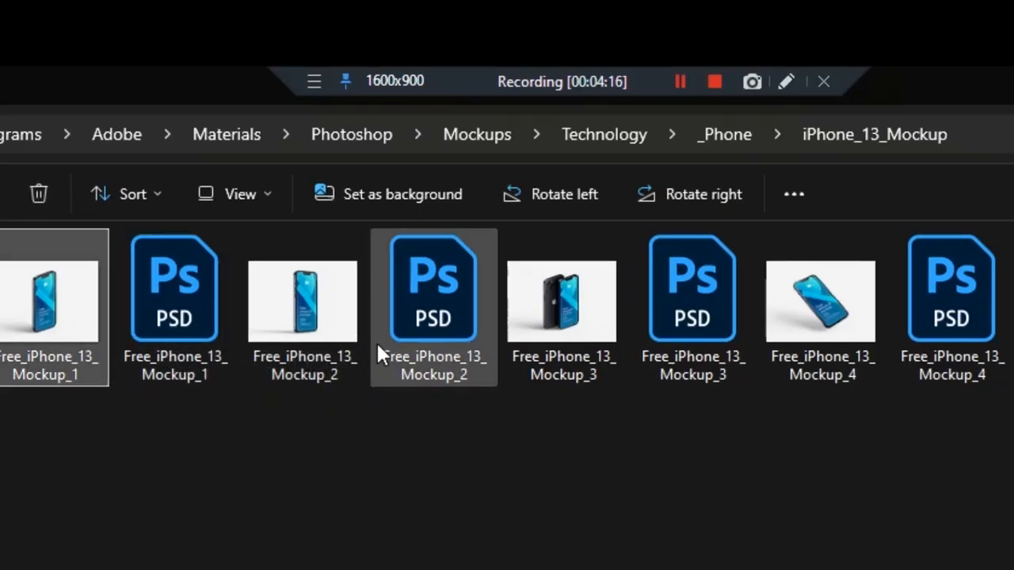
pyautogui.click(572, 340)
pyautogui.click(799, 329)
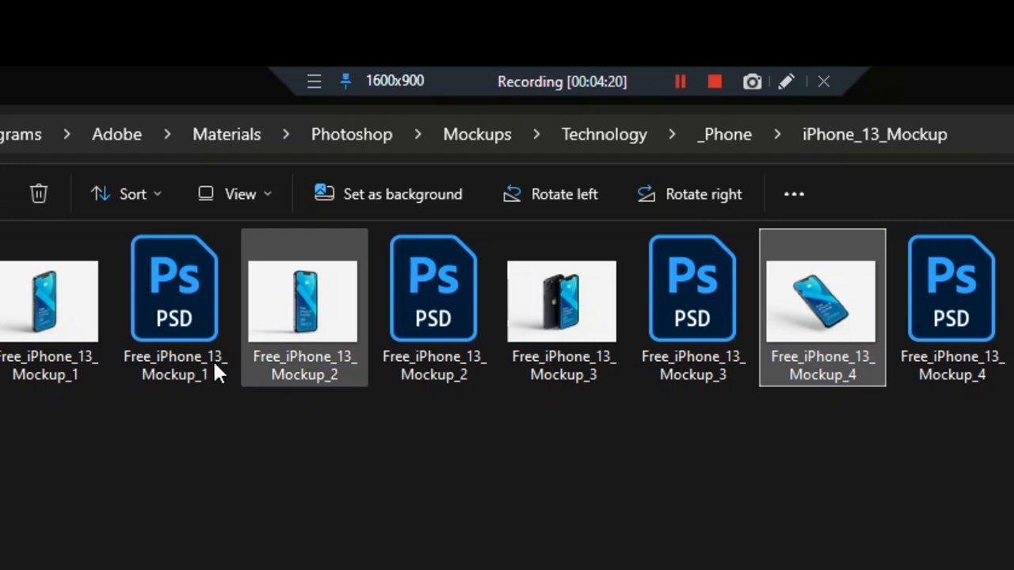
pyautogui.doubleClick(970, 355)
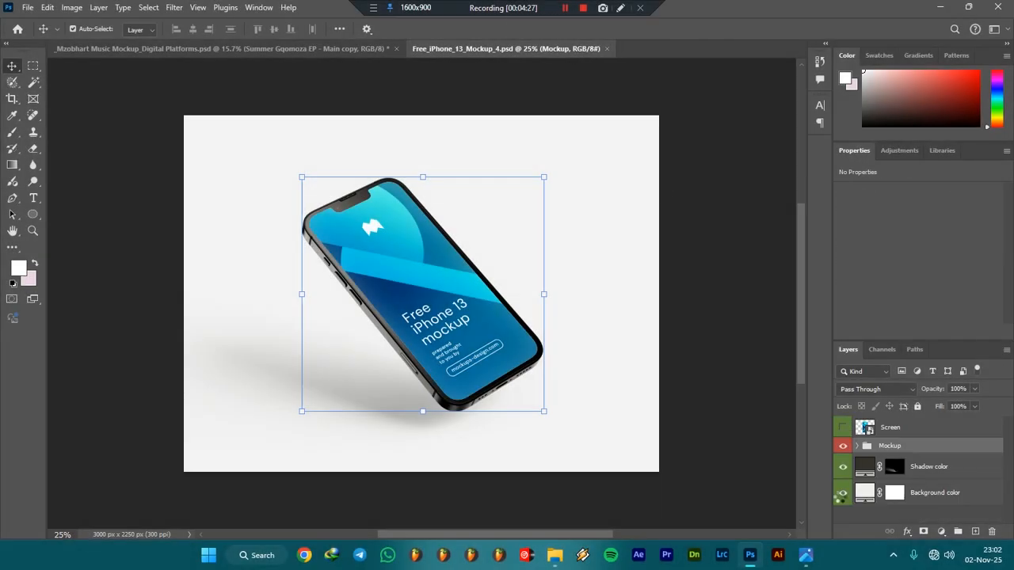
# - Toggle the Background color layer off and on, leave it hidden to isolate the phone, and switch to the music mockup document
pyautogui.click(844, 496)
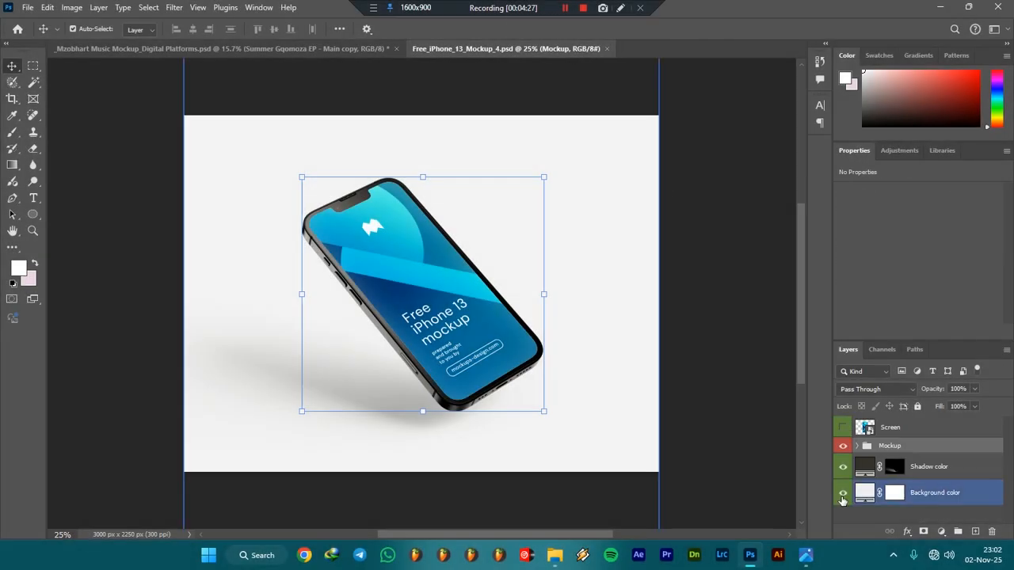
pyautogui.click(842, 494)
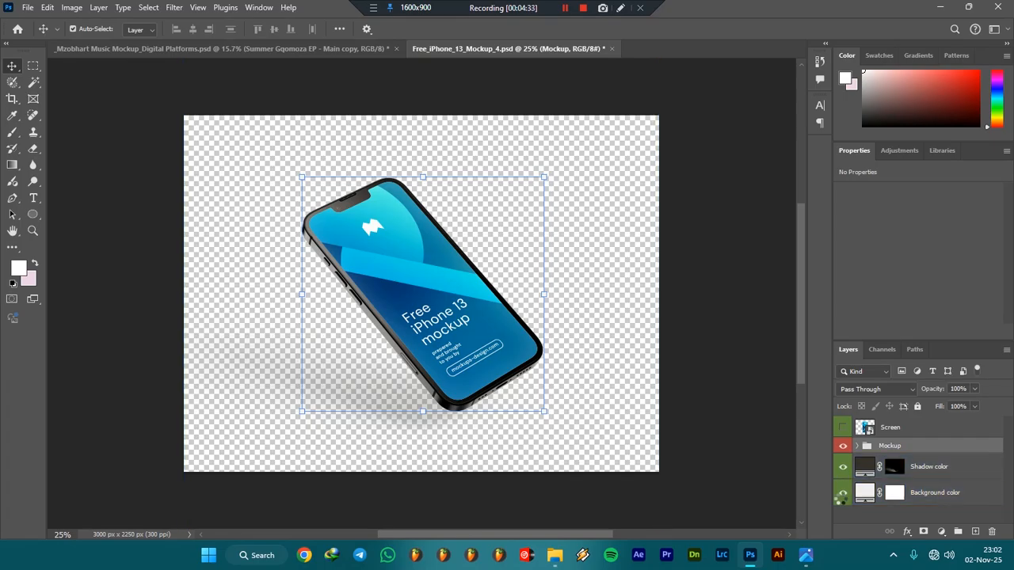
pyautogui.click(843, 494)
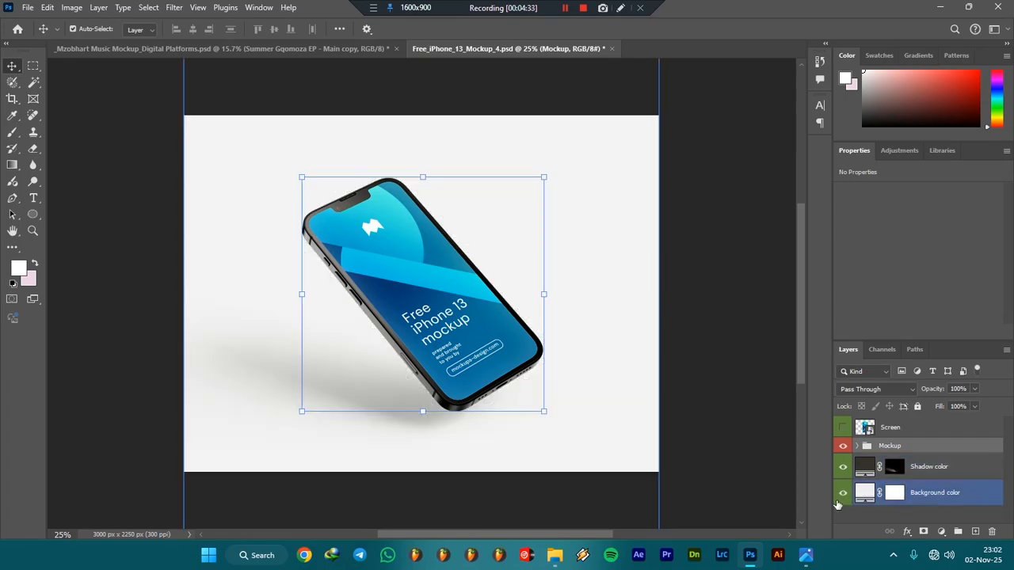
pyautogui.click(843, 495)
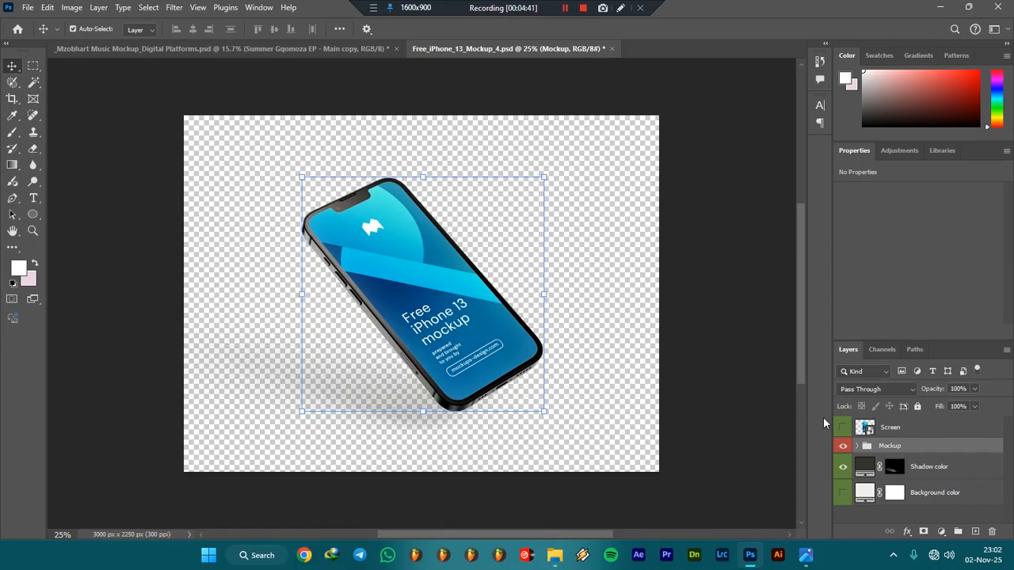
pyautogui.click(254, 49)
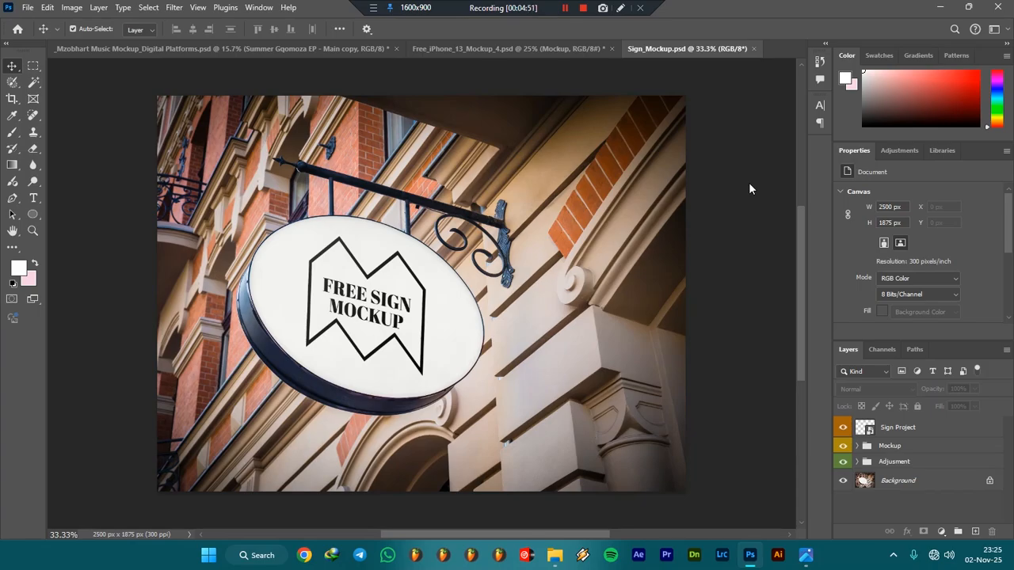
# - Select the Sign Project smart object in Sign_Mockup.psd and open its contents for editing
pyautogui.scroll(-6, 705, 169)
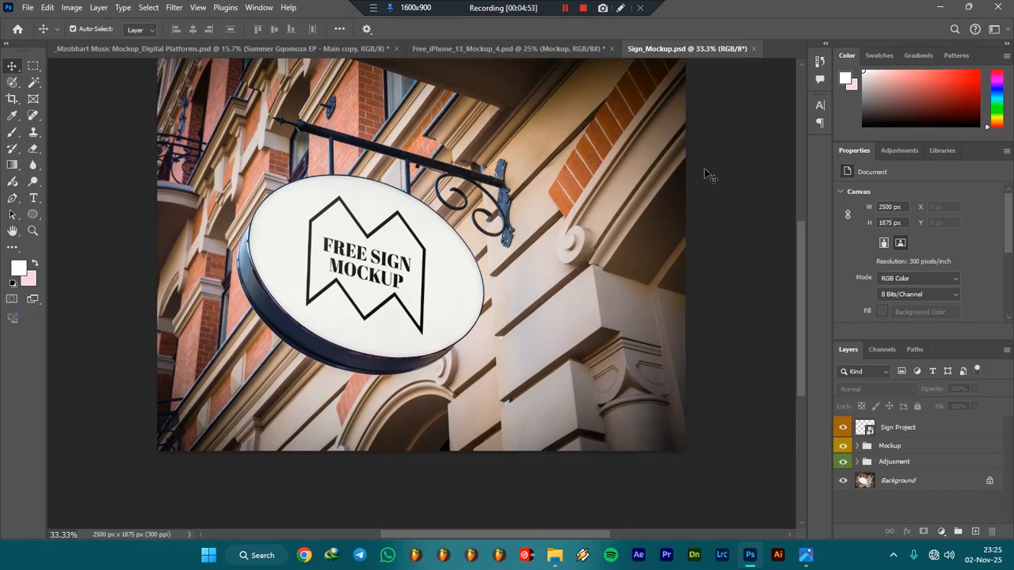
pyautogui.scroll(5, 708, 174)
pyautogui.scroll(2, 744, 265)
pyautogui.scroll(-3, 733, 273)
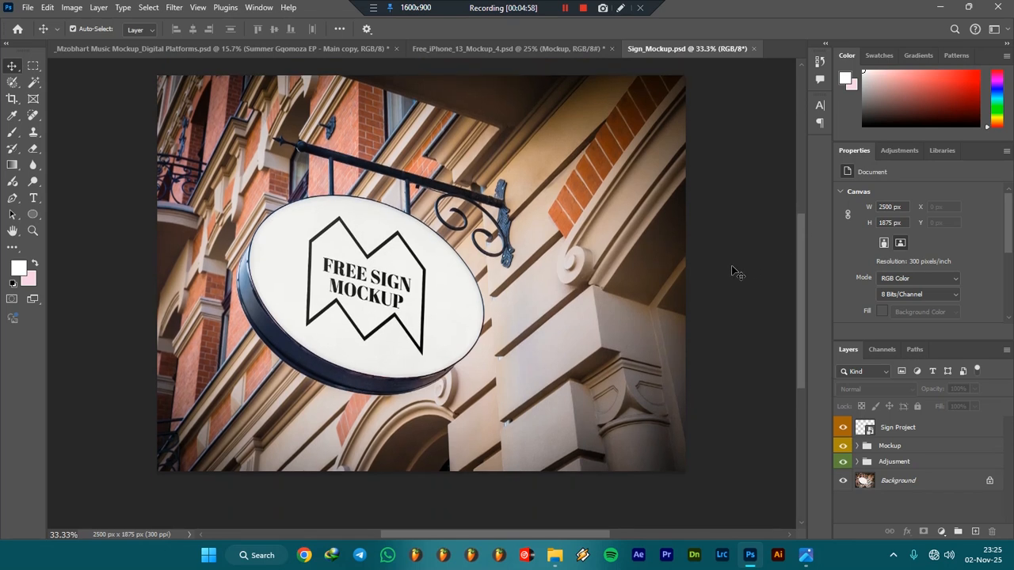
pyautogui.scroll(1, 734, 272)
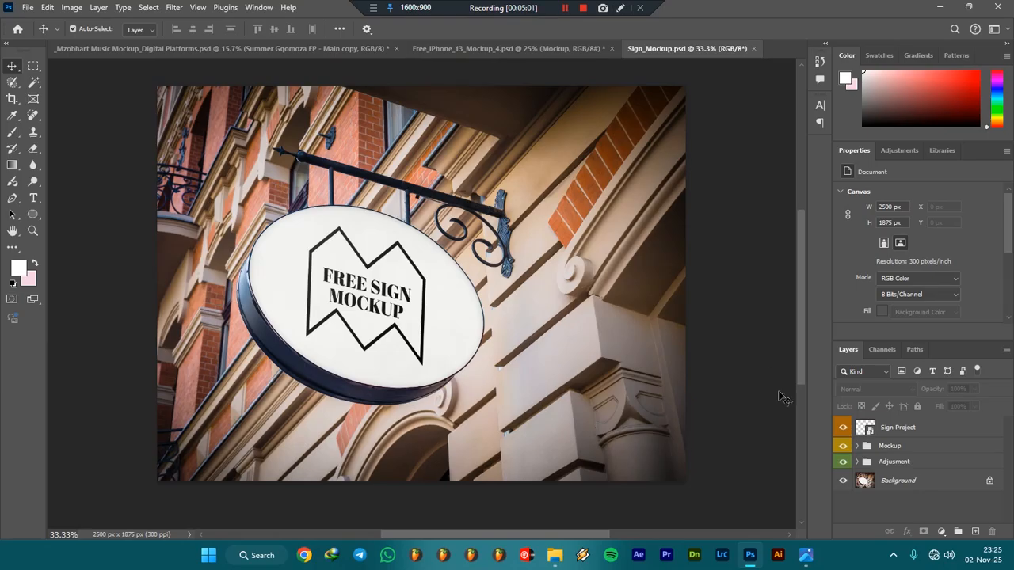
pyautogui.click(872, 435)
pyautogui.click(900, 430)
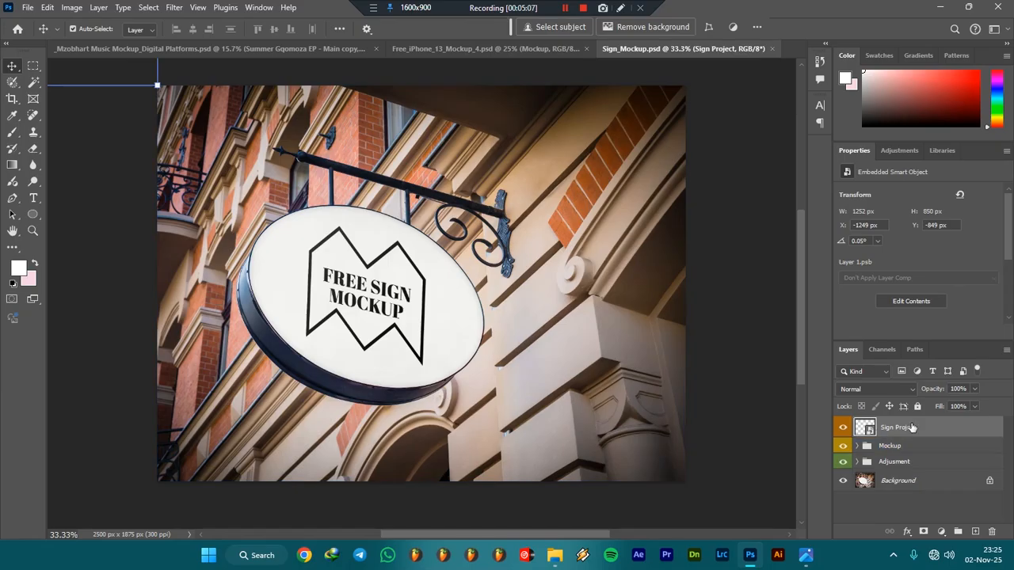
pyautogui.doubleClick(866, 429)
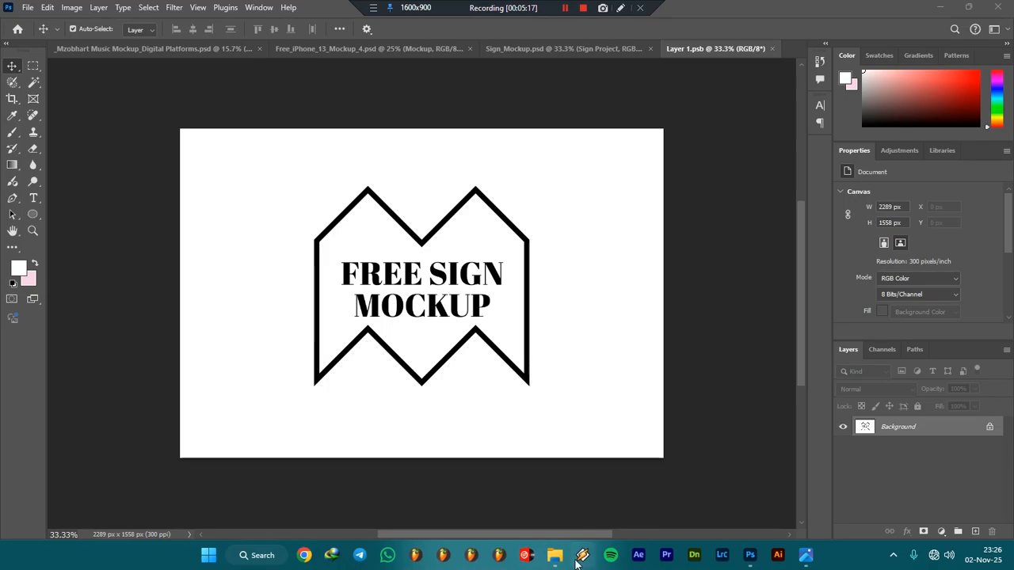
# - Place mzobhart Logo-02.png in the sign's smart object document and hide the Background layer with the sample sign artwork
pyautogui.moveTo(554, 554)
pyautogui.click(683, 481)
pyautogui.moveTo(477, 184); pyautogui.dragTo(413, 350)
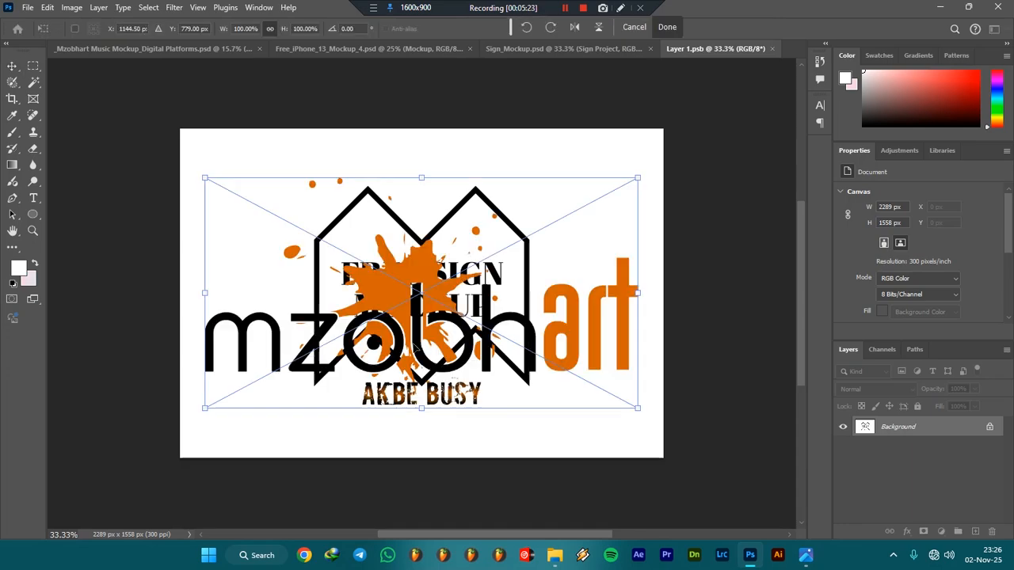
pyautogui.click(667, 28)
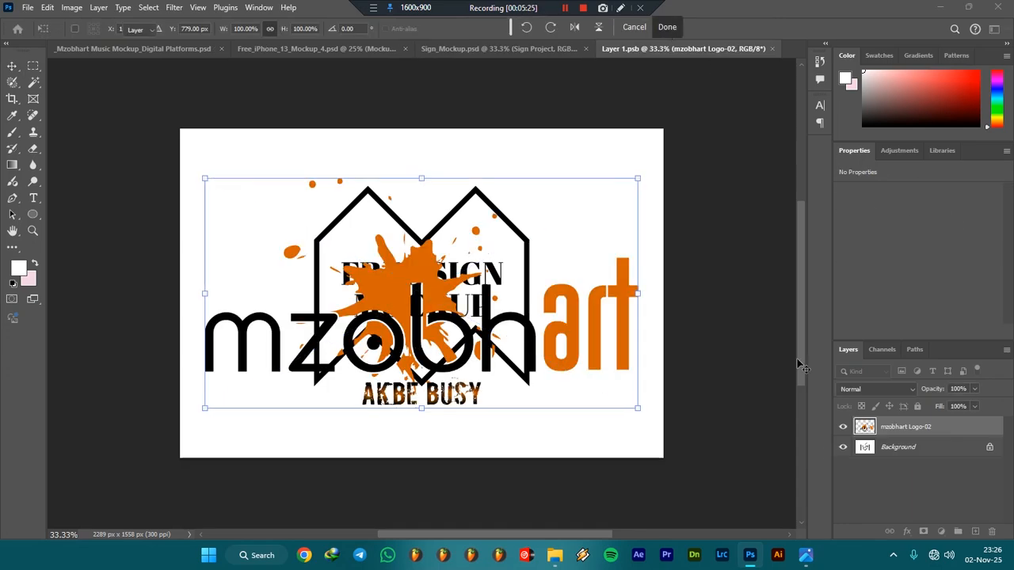
pyautogui.click(843, 448)
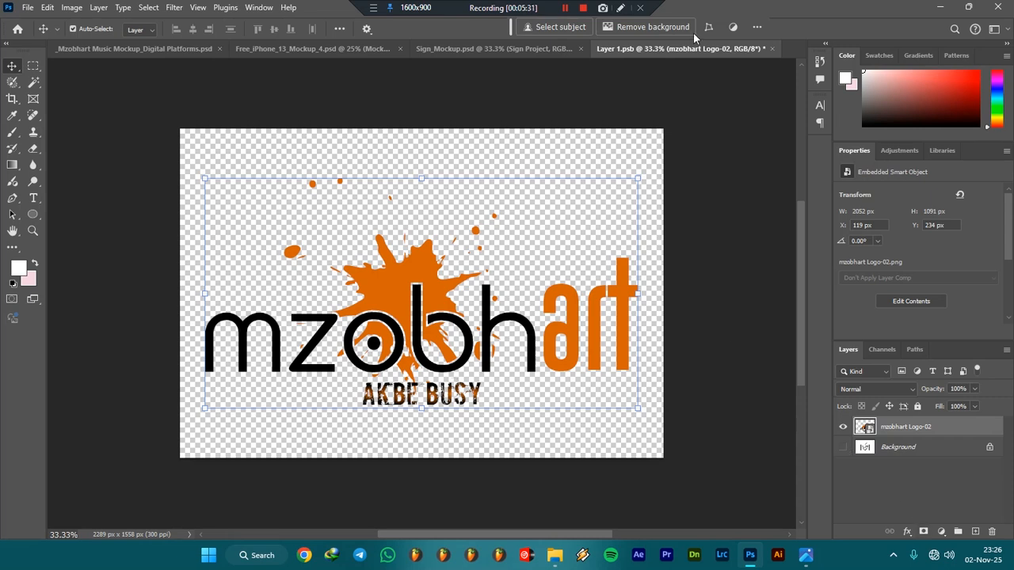
# - Save the smart object contents in Layer 1.psb and check the placed logo on the sign in Sign_Mockup.psd
pyautogui.hotkey('ctrl', 's')
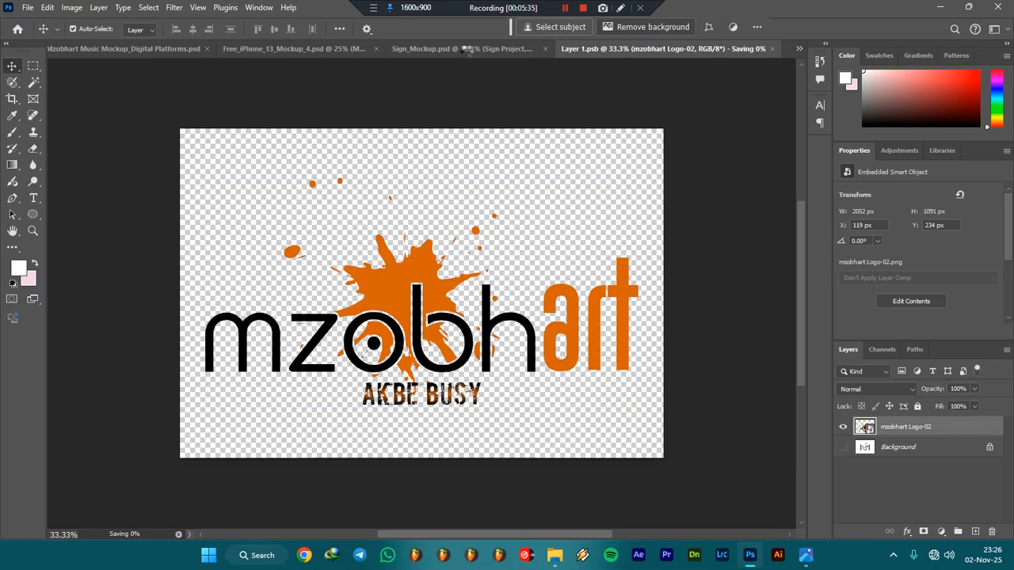
pyautogui.click(467, 49)
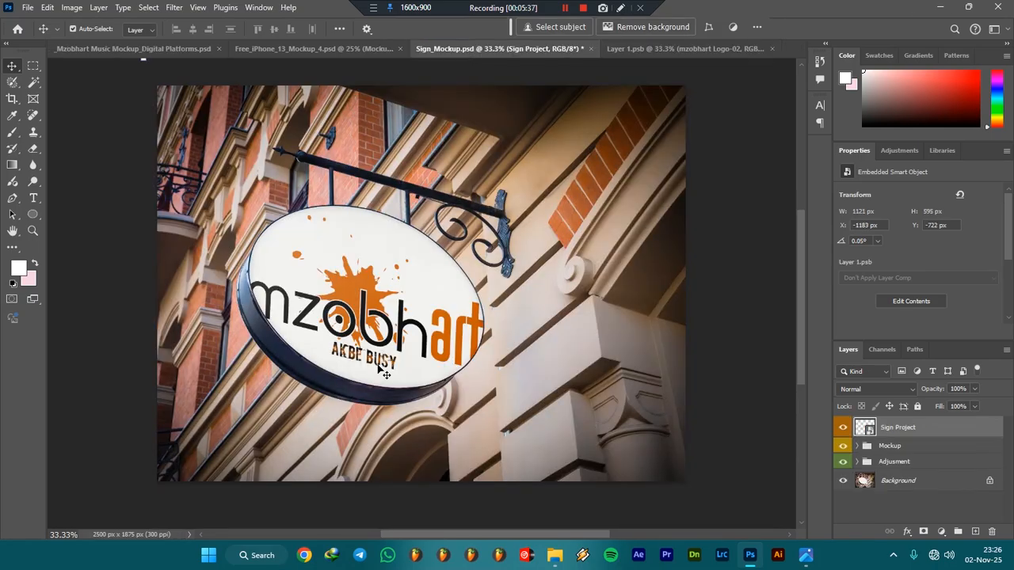
# - Scale the mzobhart Logo-02 layer in Layer 1.psb down to about 1291 × 687 px and save it to update the sign mockup
pyautogui.click(626, 50)
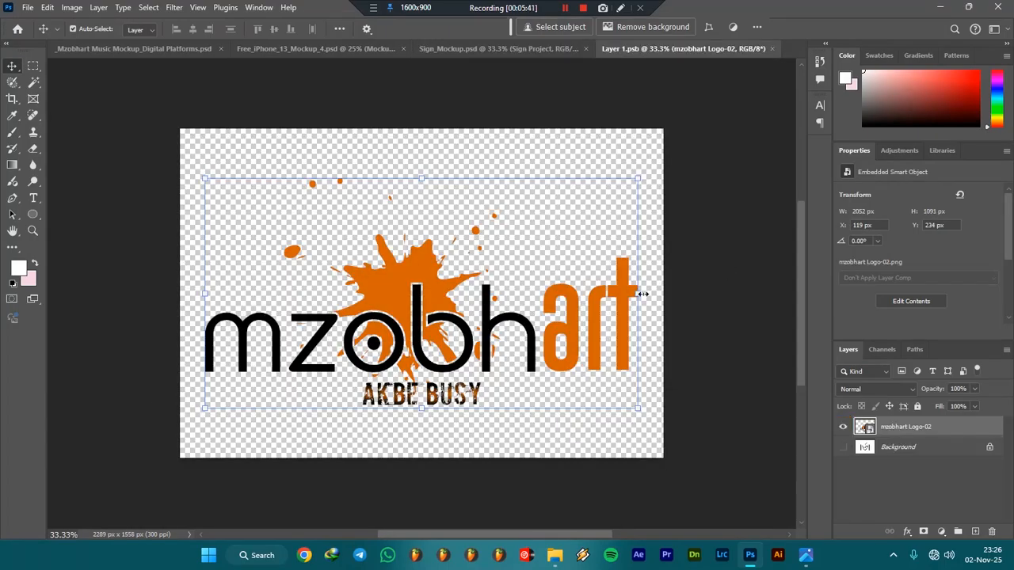
pyautogui.moveTo(642, 293); pyautogui.dragTo(464, 293)
pyautogui.hotkey('ctrl', 'z')
pyautogui.moveTo(421, 179); pyautogui.dragTo(426, 236)
pyautogui.moveTo(423, 407); pyautogui.dragTo(424, 379)
pyautogui.click(667, 28)
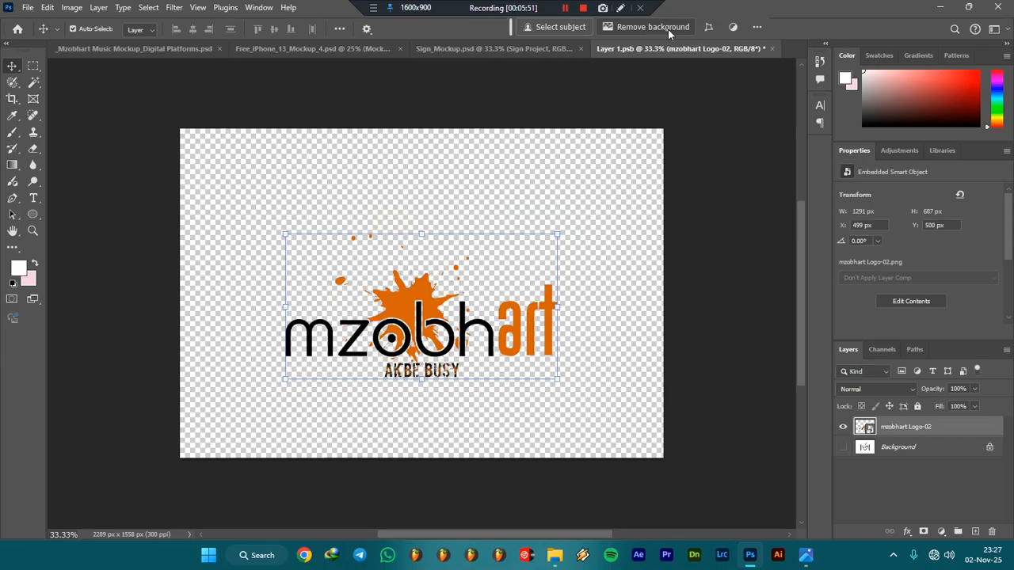
pyautogui.hotkey('ctrl', 's')
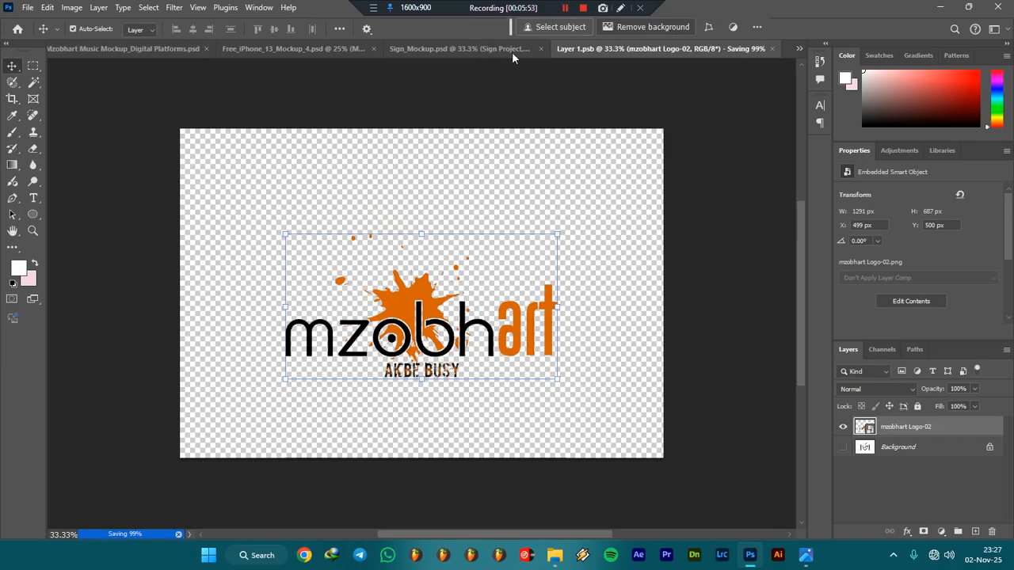
pyautogui.click(511, 49)
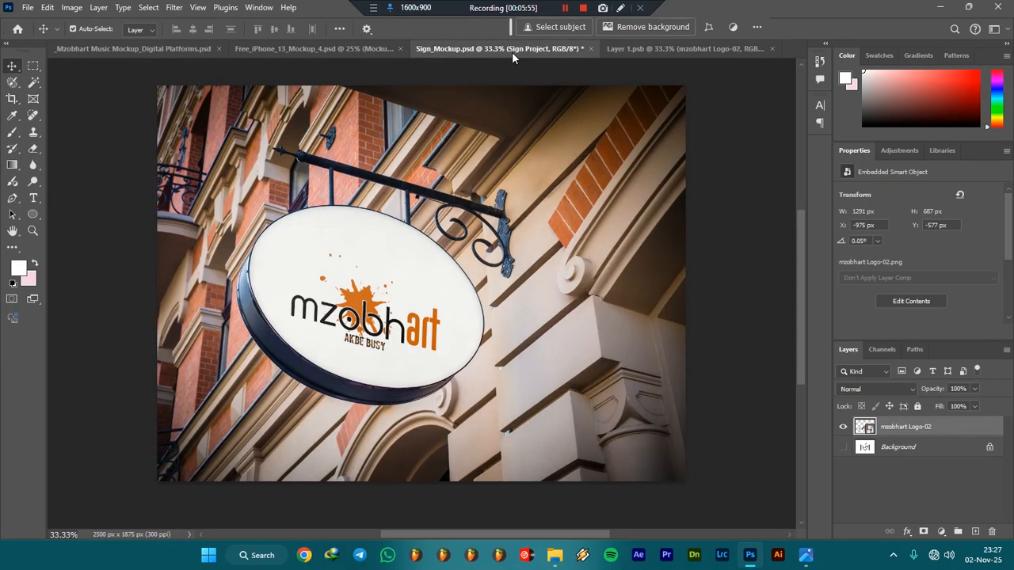
# - Nudge the logo in Layer 1.psb up 30 px to Y 470 px, save, and check its position in Sign_Mockup.psd
pyautogui.click(672, 47)
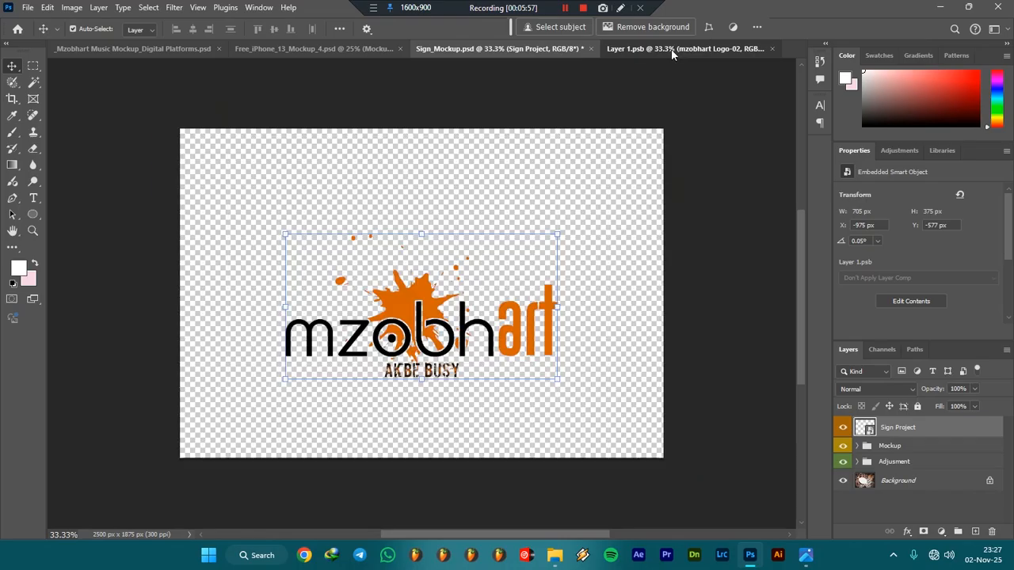
pyautogui.hotkey('shift', 'Up')
pyautogui.hotkey('shift', 'Up')
pyautogui.hotkey('shift', 'Up')
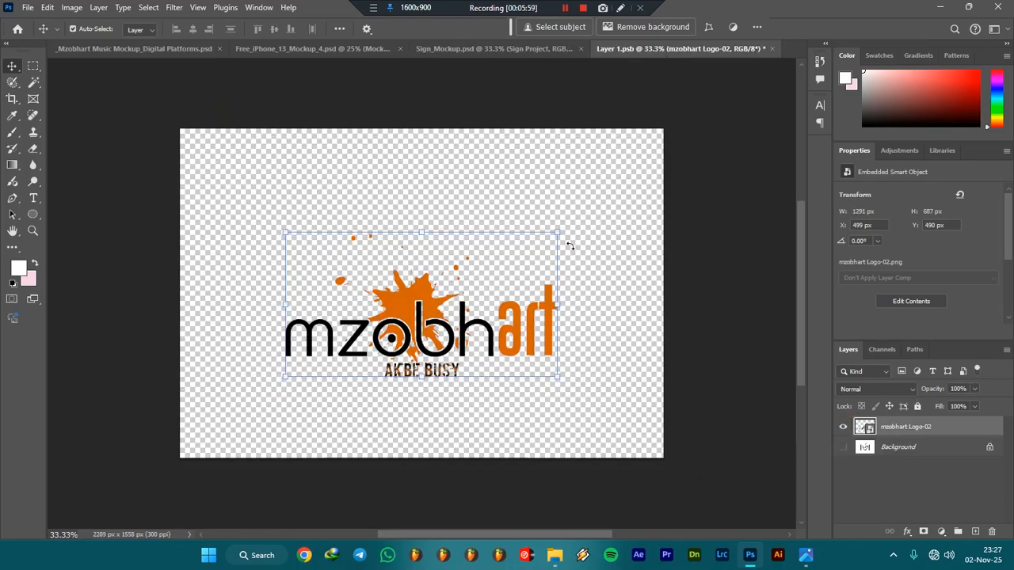
pyautogui.click(486, 53)
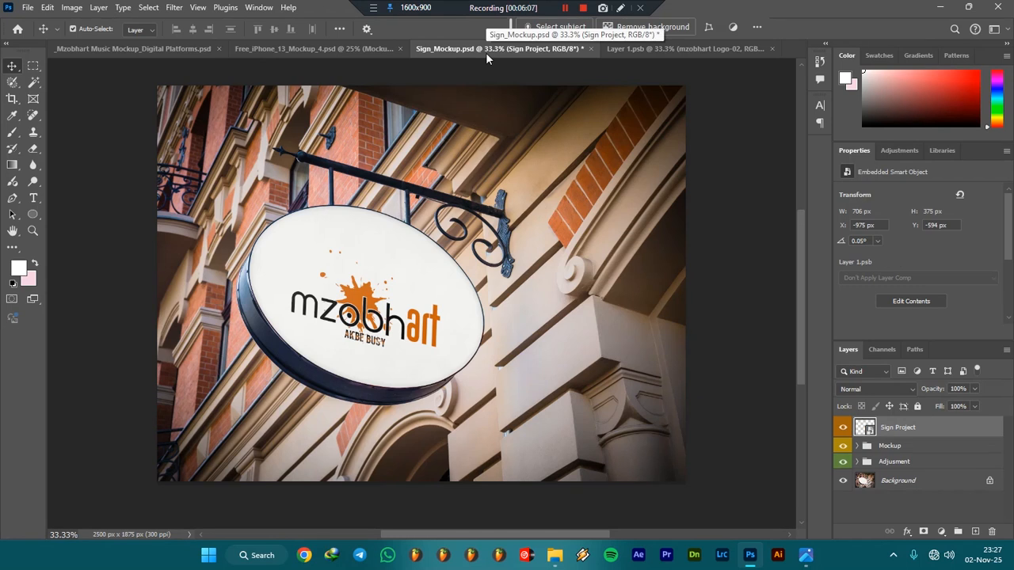
# - Return to Layer 1.psb and nudge the logo up another 10 px to Y 460 px
pyautogui.click(689, 54)
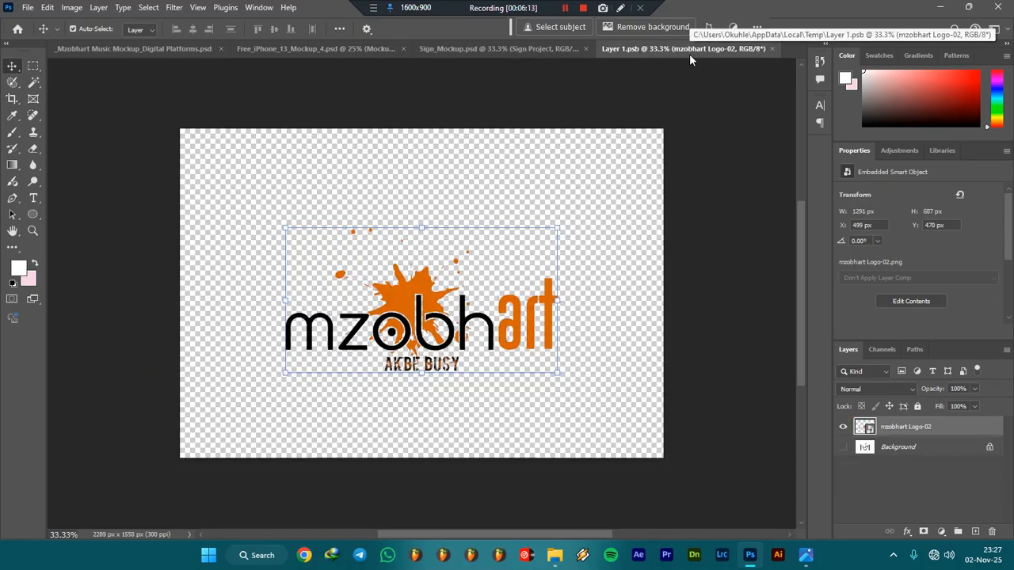
pyautogui.hotkey('shift', 'Up')
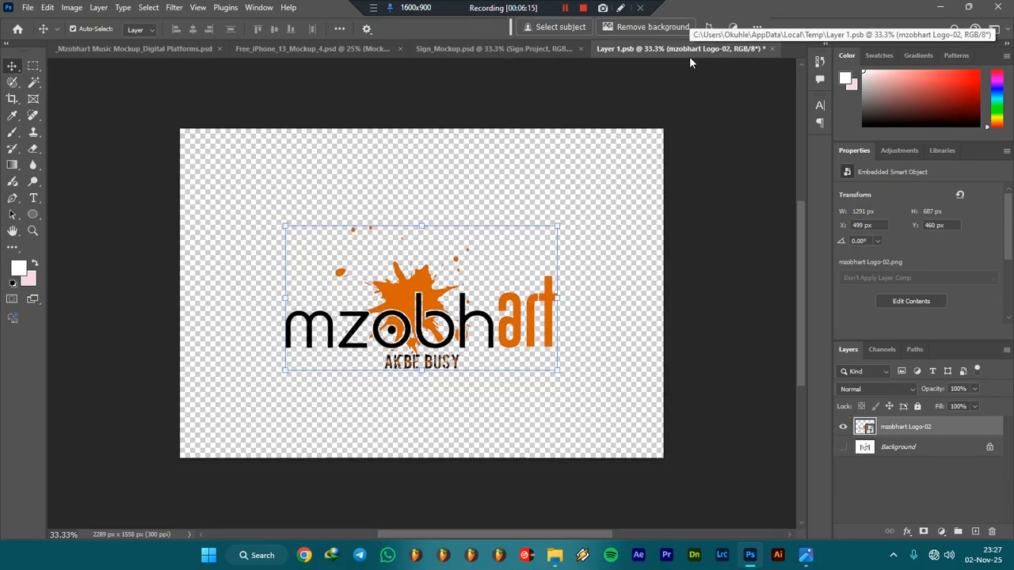